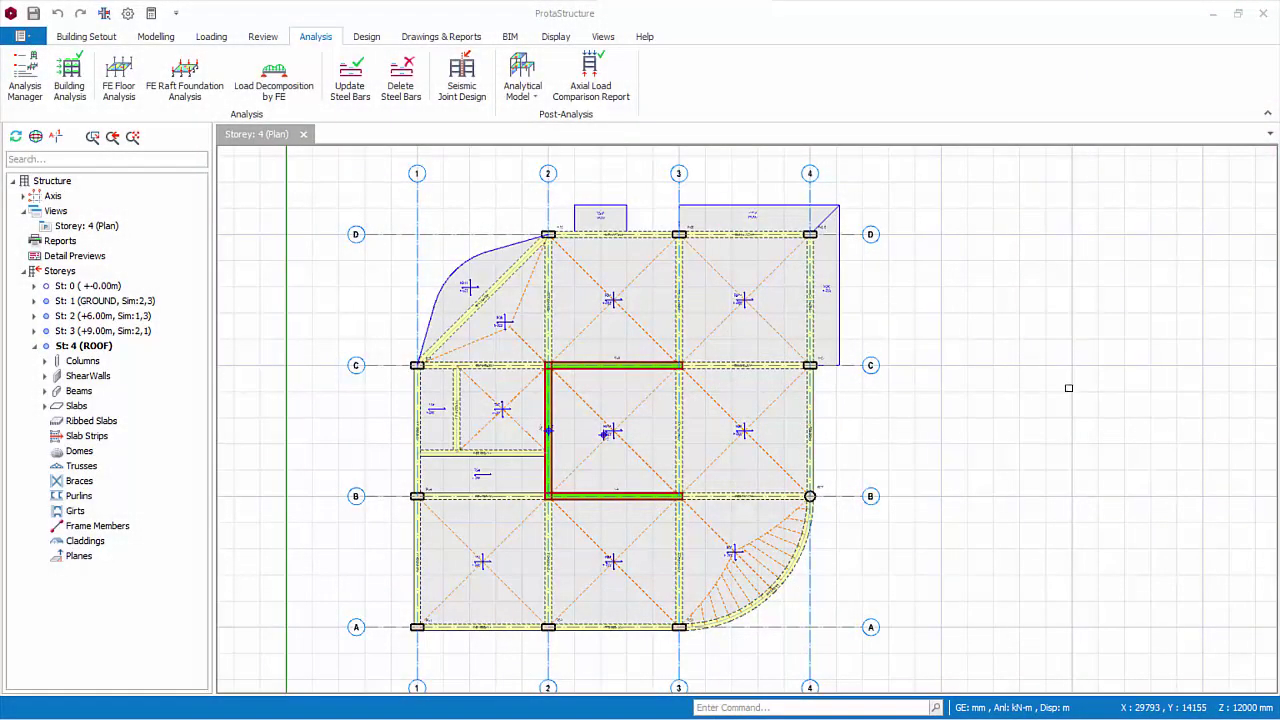
In Building Analysis, open the Grade 500 (Type 2) rebar diameter table filtered to beam bars.
left_click(76, 97)
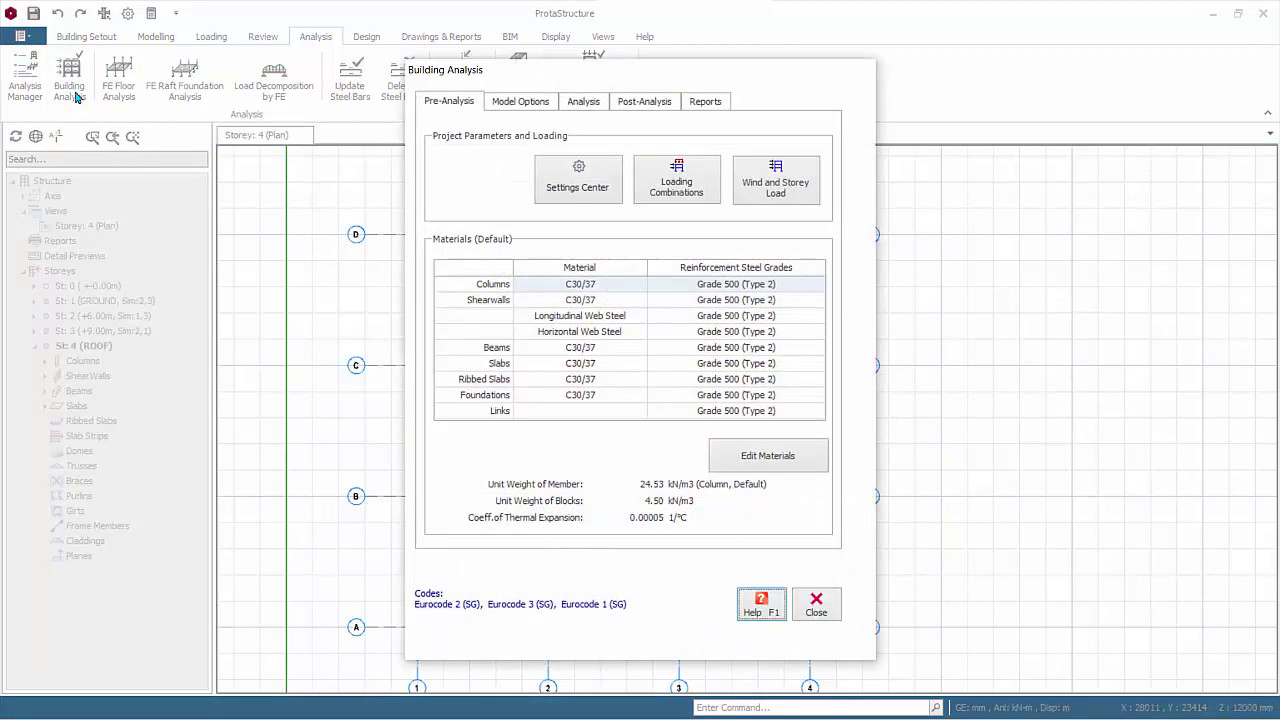
left_click(767, 468)
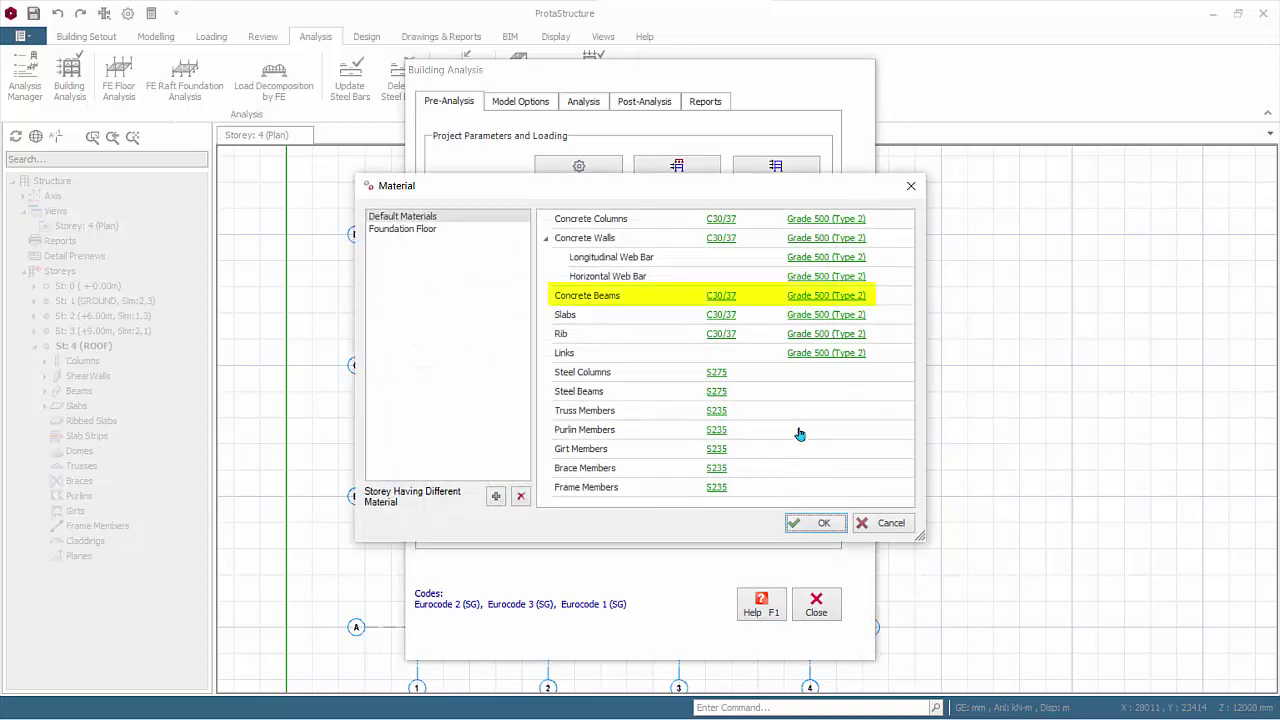
left_click(836, 306)
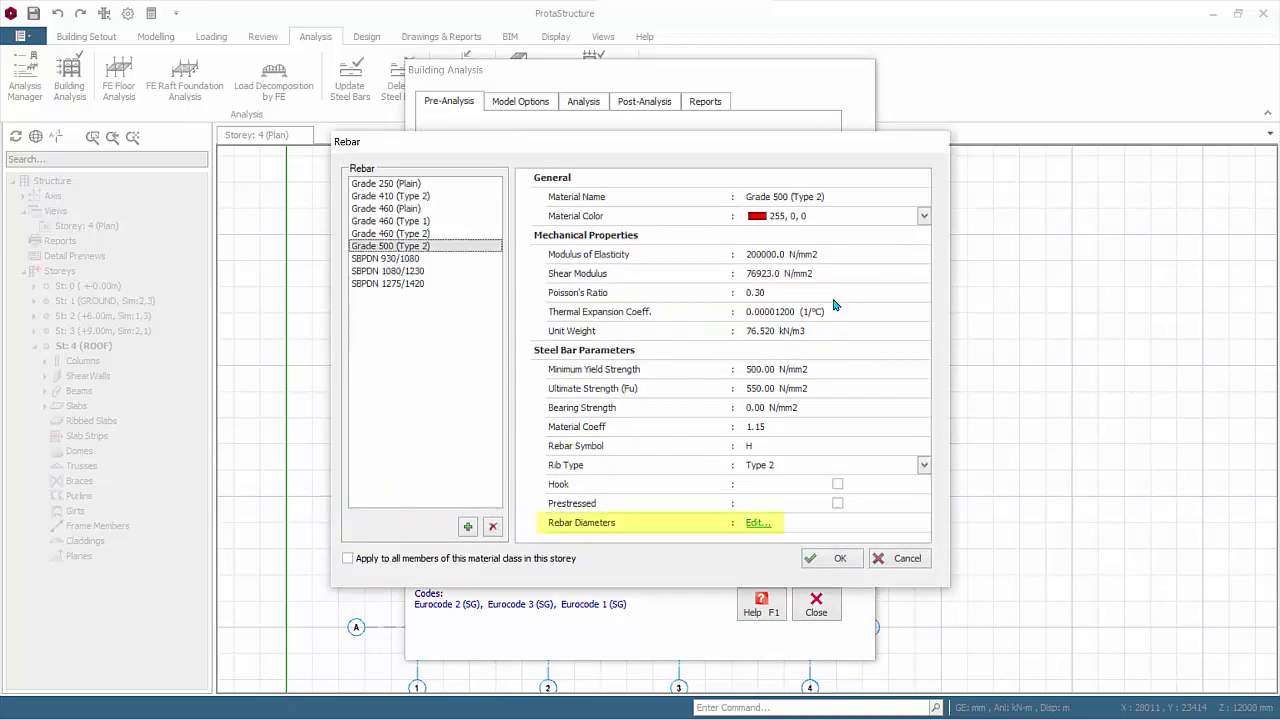
left_click(766, 525)
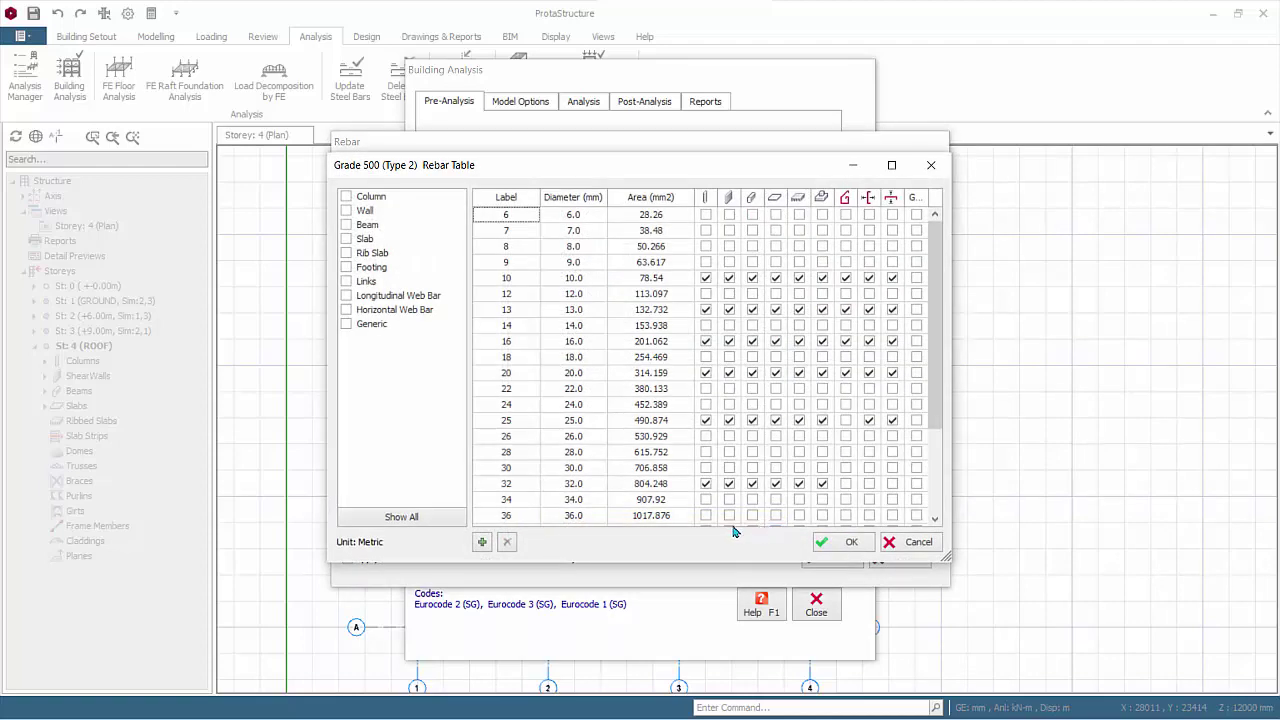
left_click(347, 225)
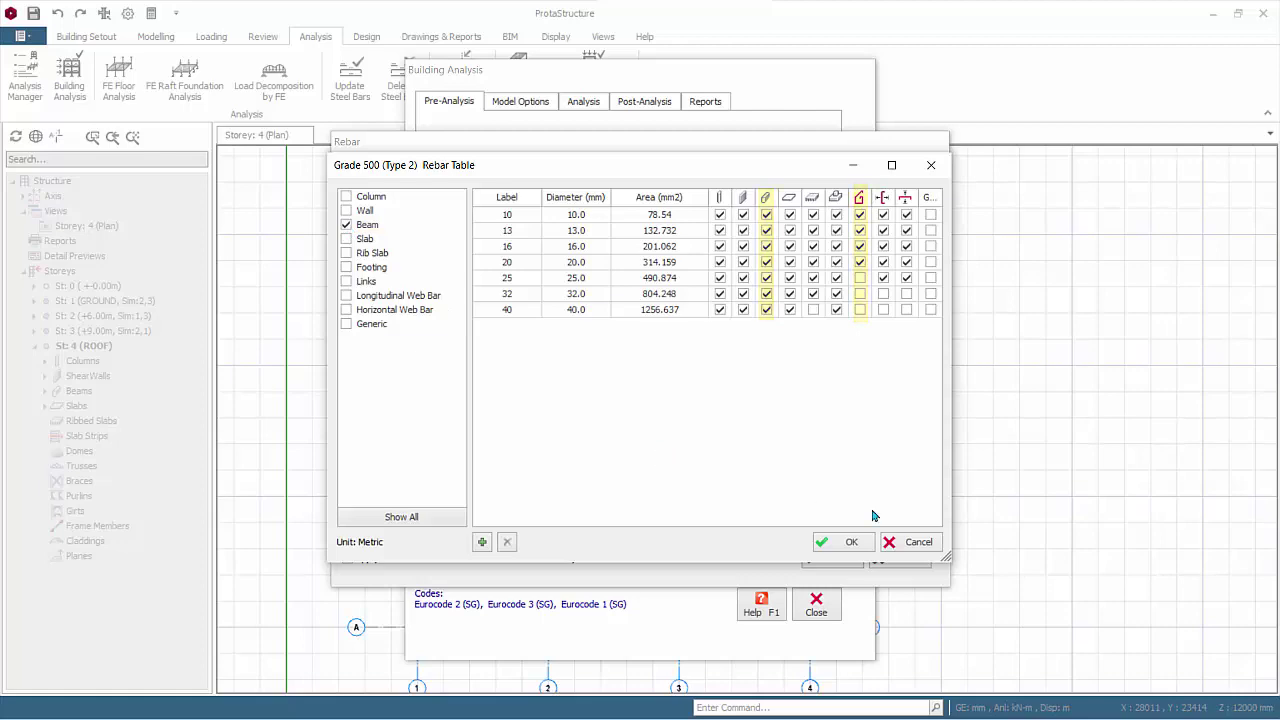
Cancel the rebar, material and analysis dialogs unchanged, back to the Storey 4 (Roof) plan.
left_click(930, 540)
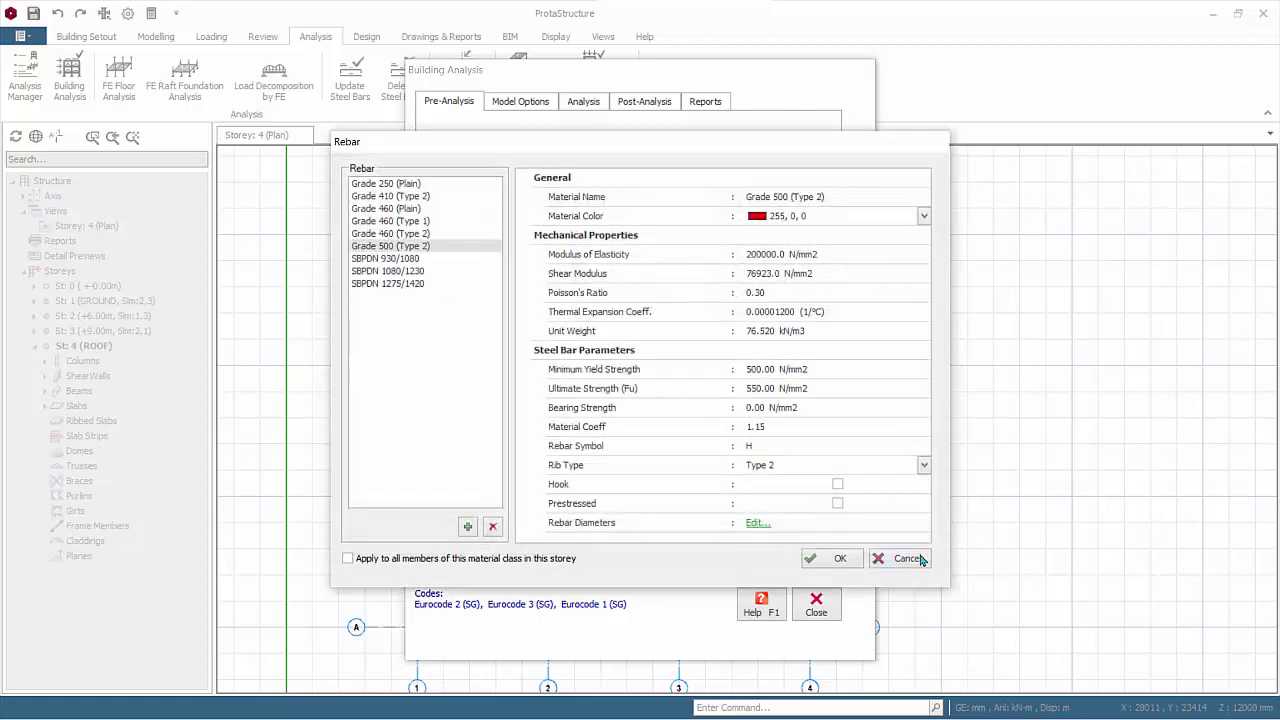
left_click(906, 559)
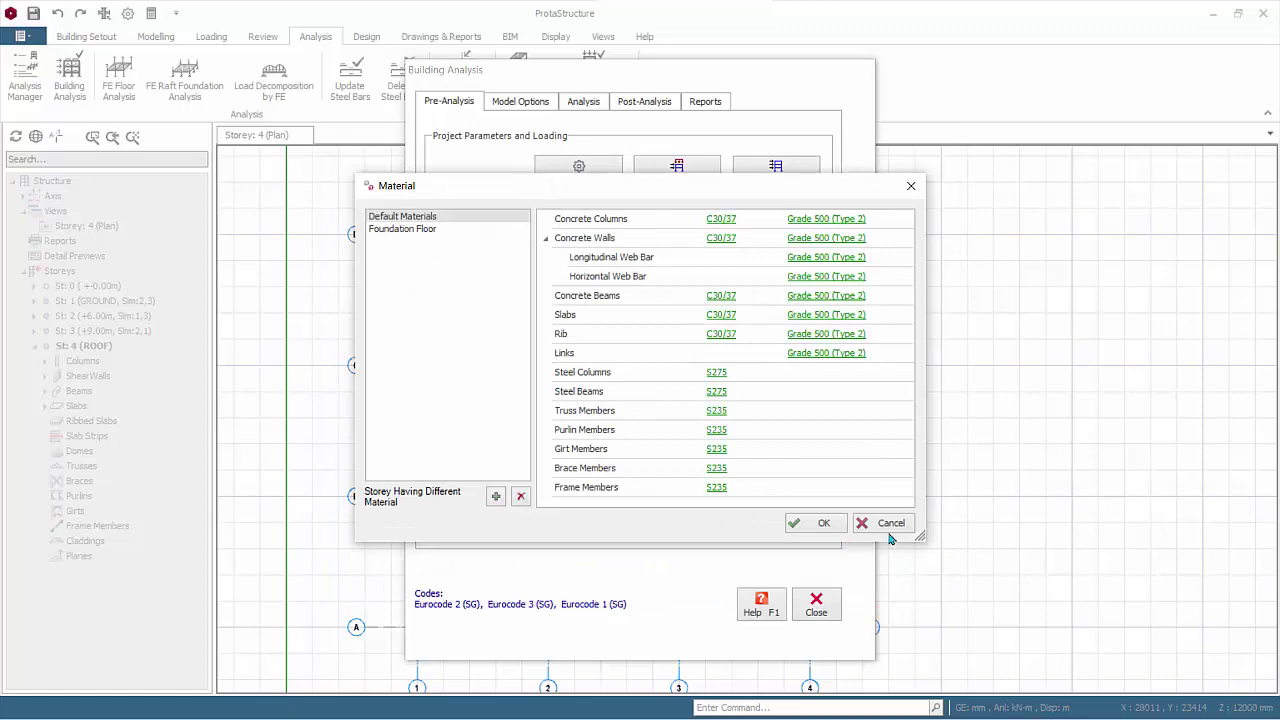
left_click(889, 528)
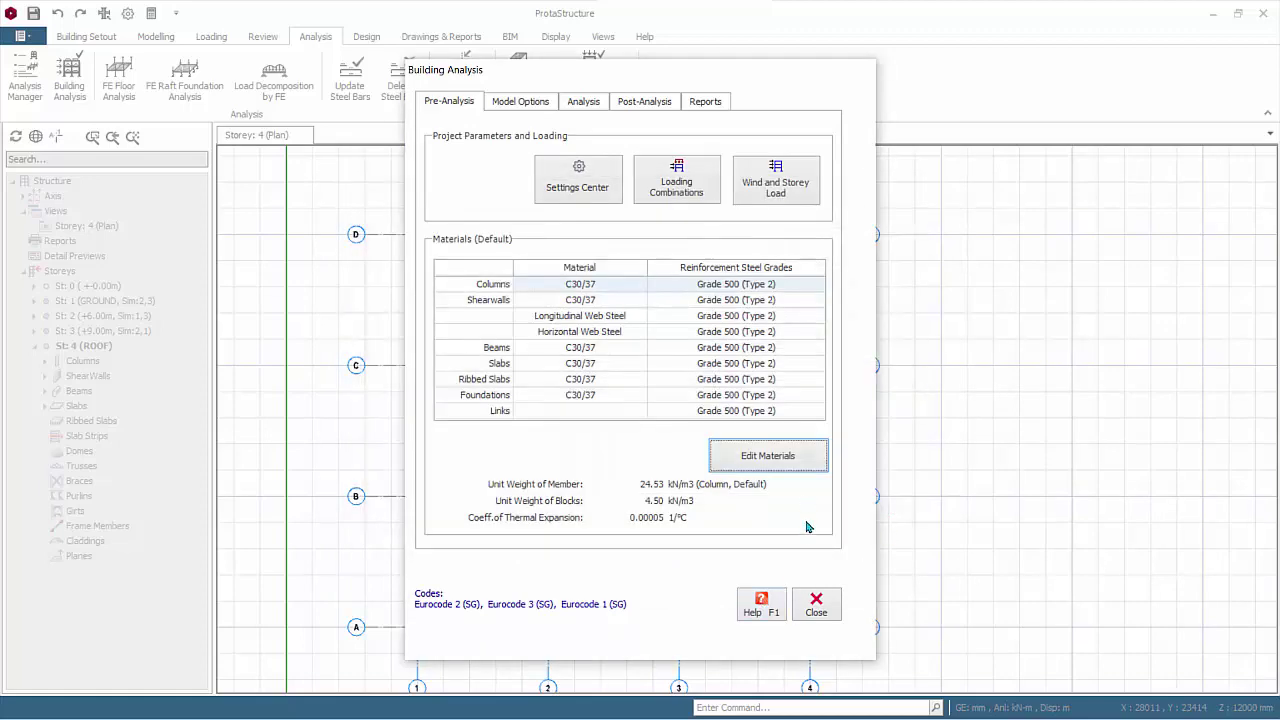
left_click(817, 603)
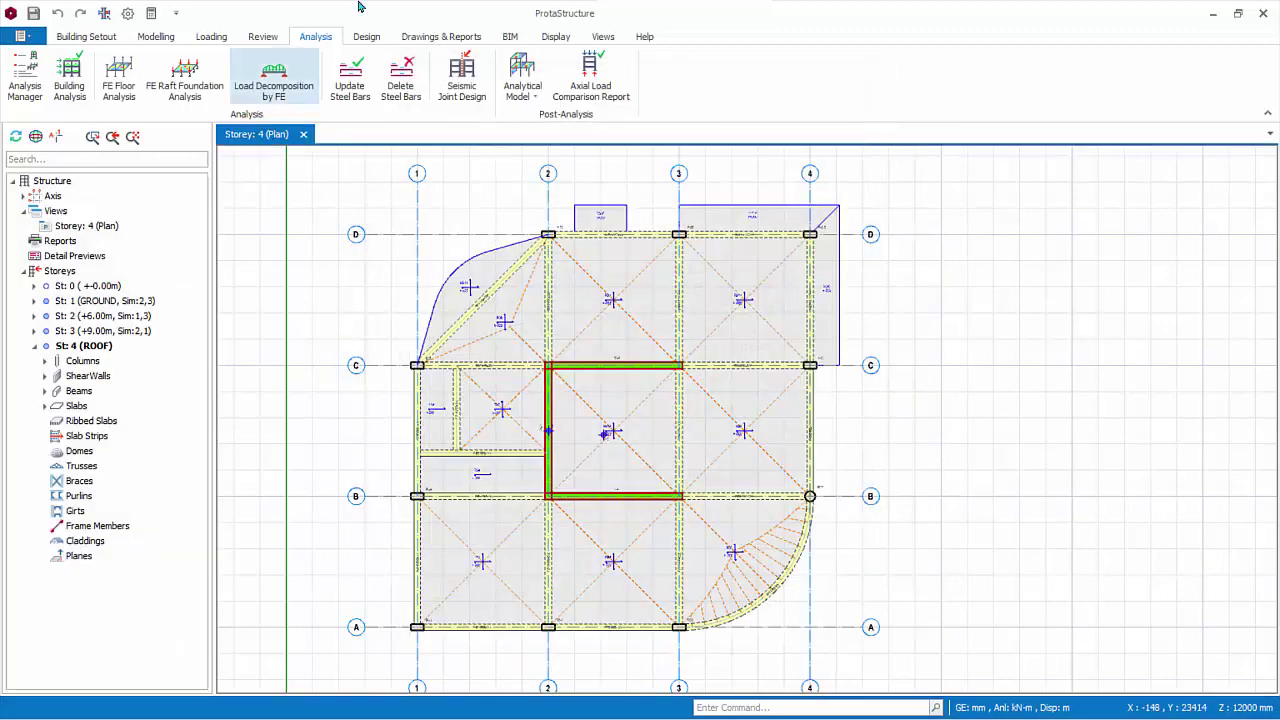
Run Design All from the Design tab to batch-design every member.
left_click(369, 37)
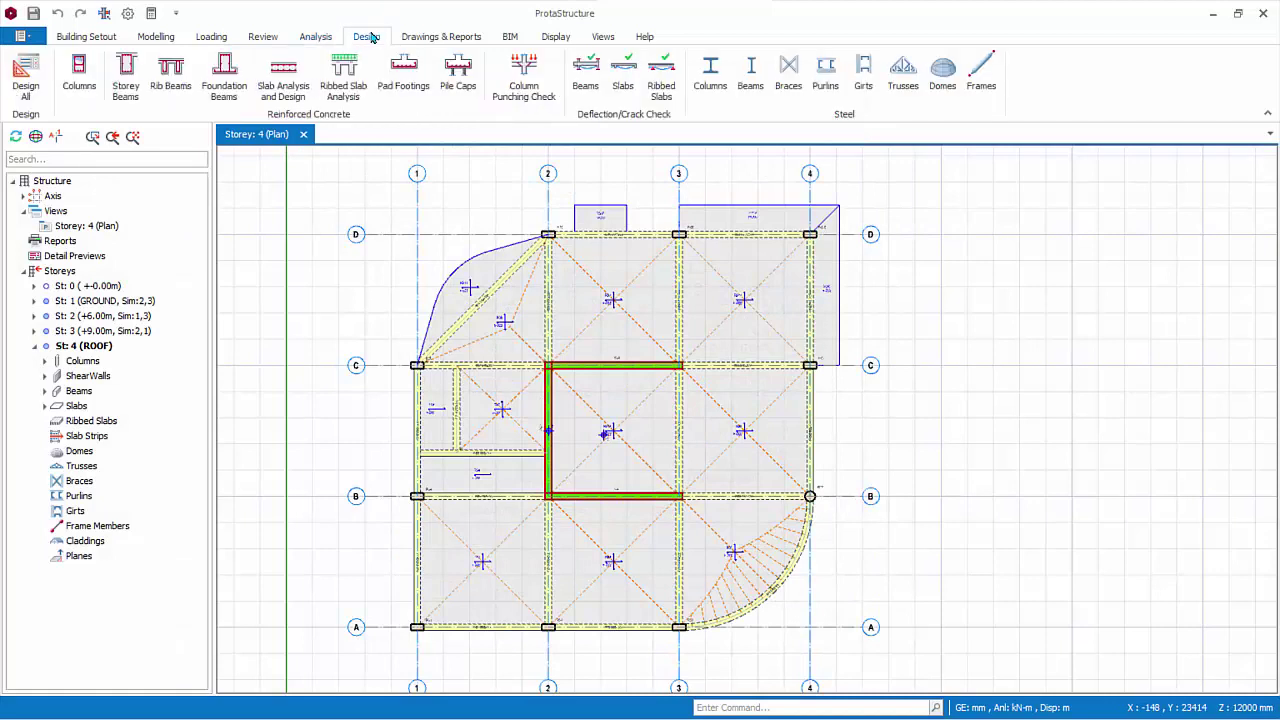
left_click(28, 88)
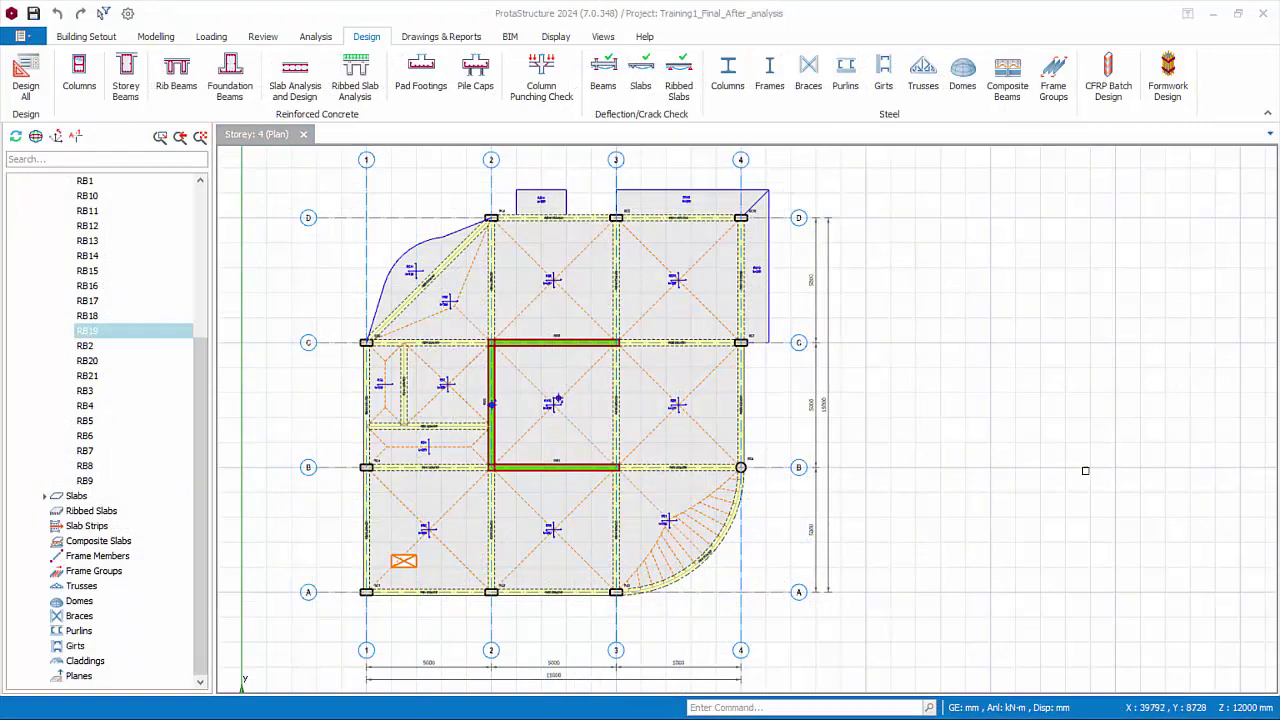
Open the Storey Beams section design and detailing table in a maximized window.
left_click(126, 76)
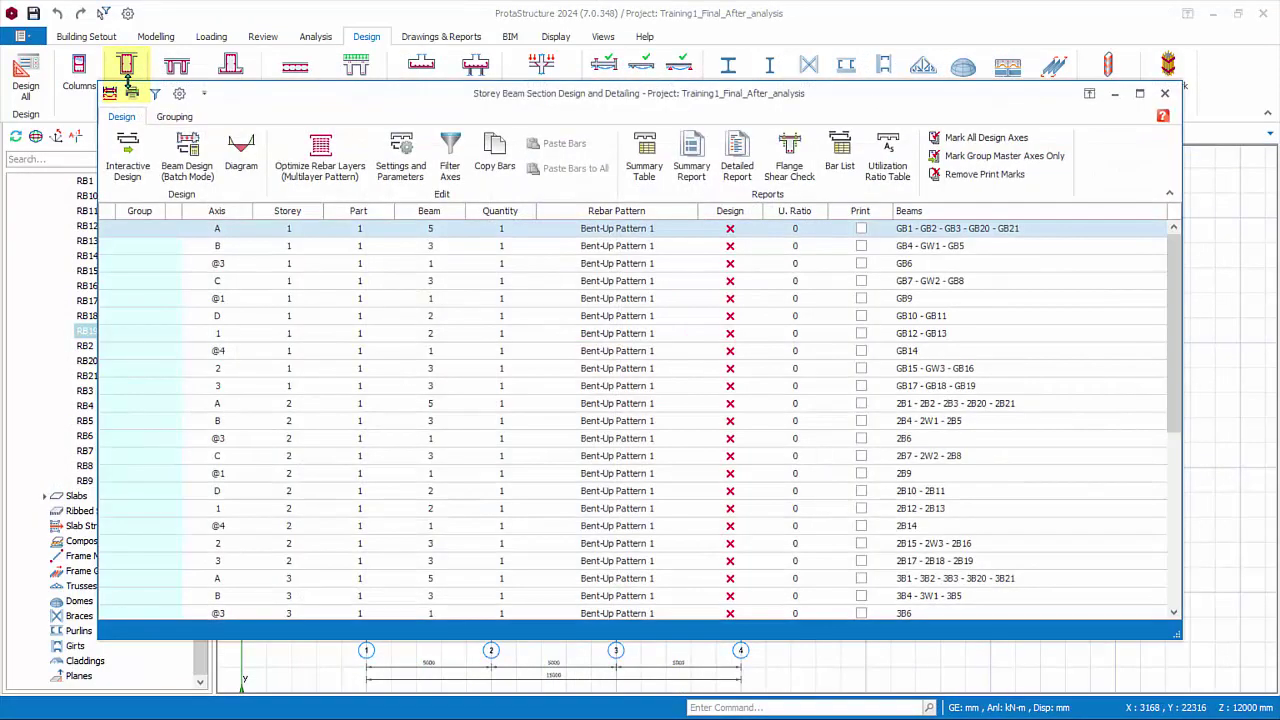
left_click(1139, 93)
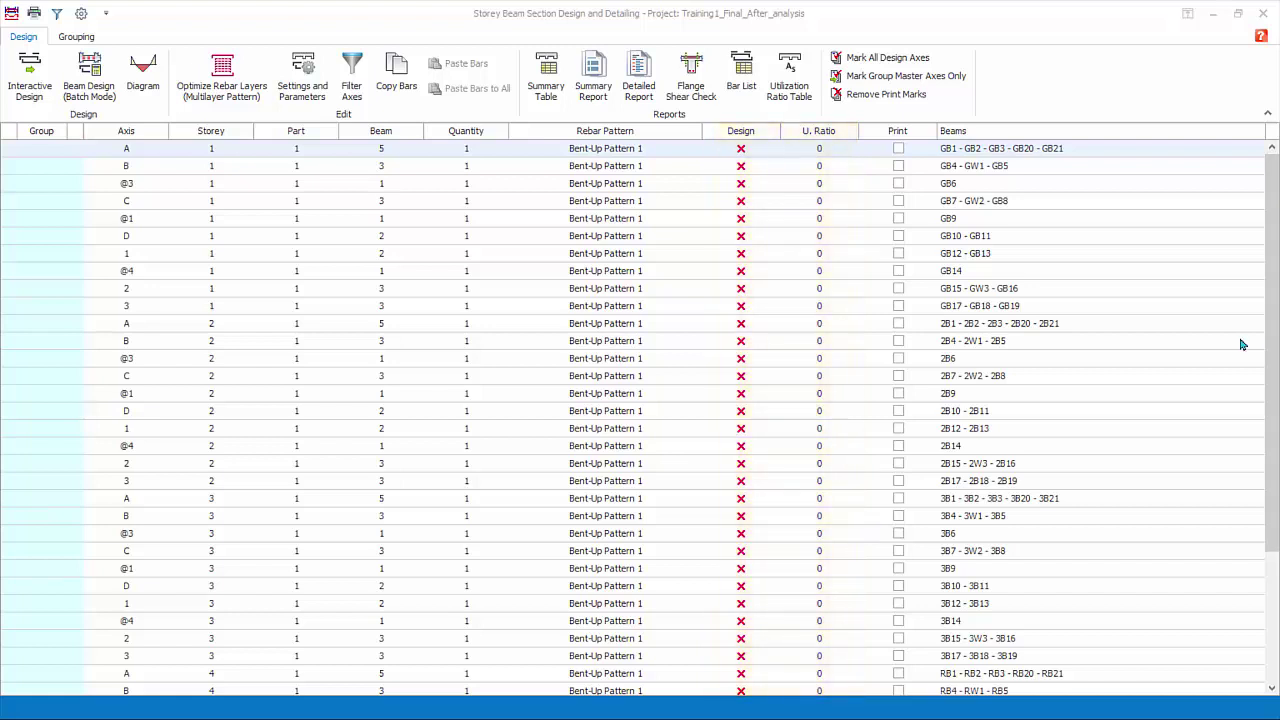
Open the beam Settings and Parameters and go to the beam design Rebar Patterns page.
left_click(292, 72)
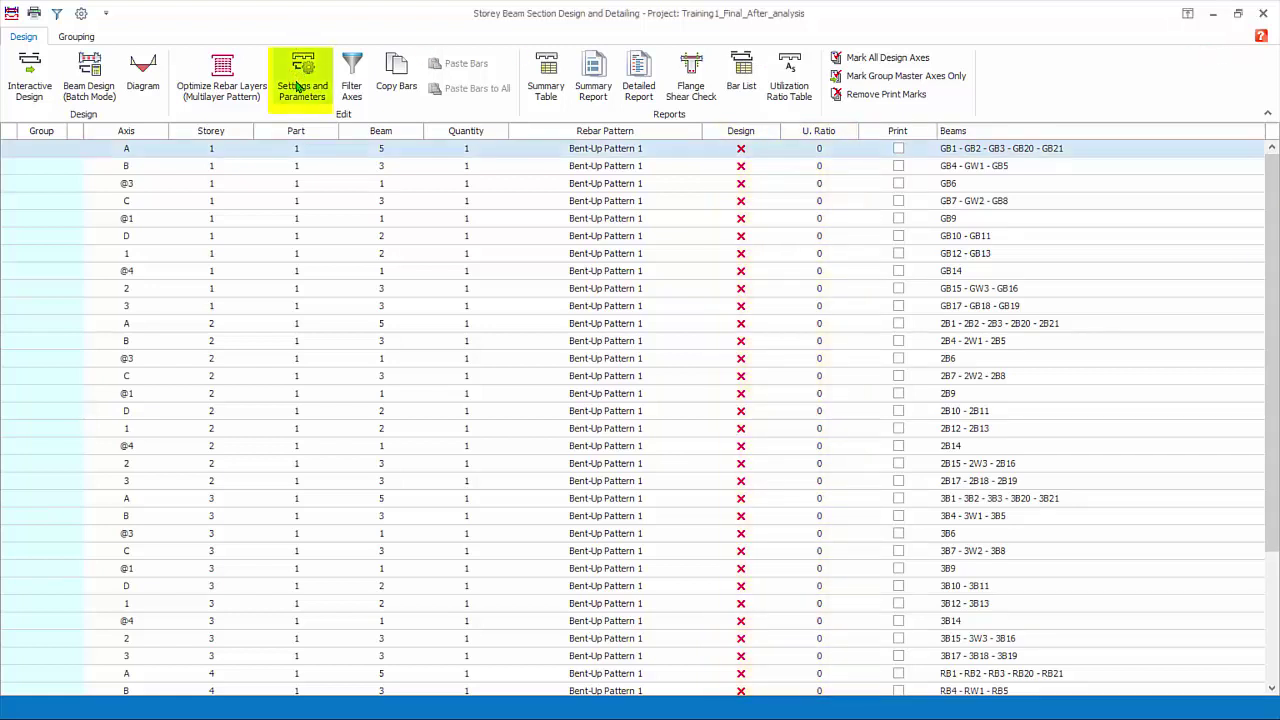
left_click(292, 72)
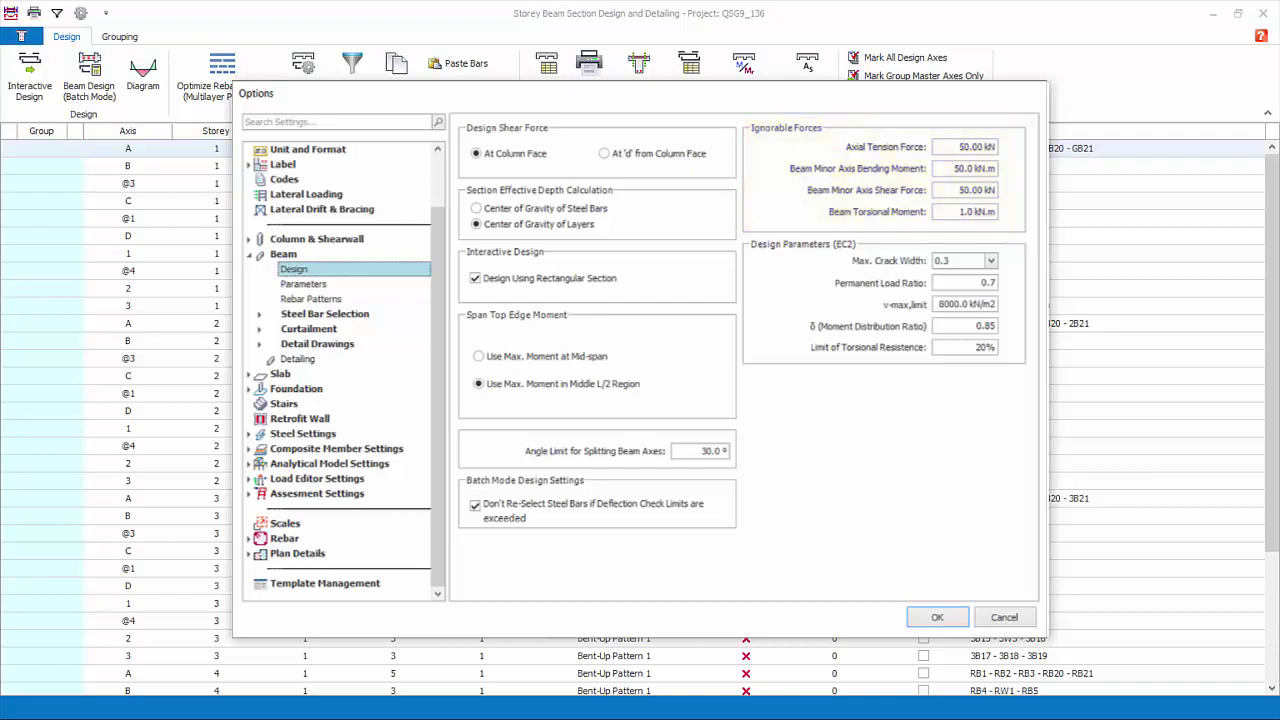
left_click(414, 318)
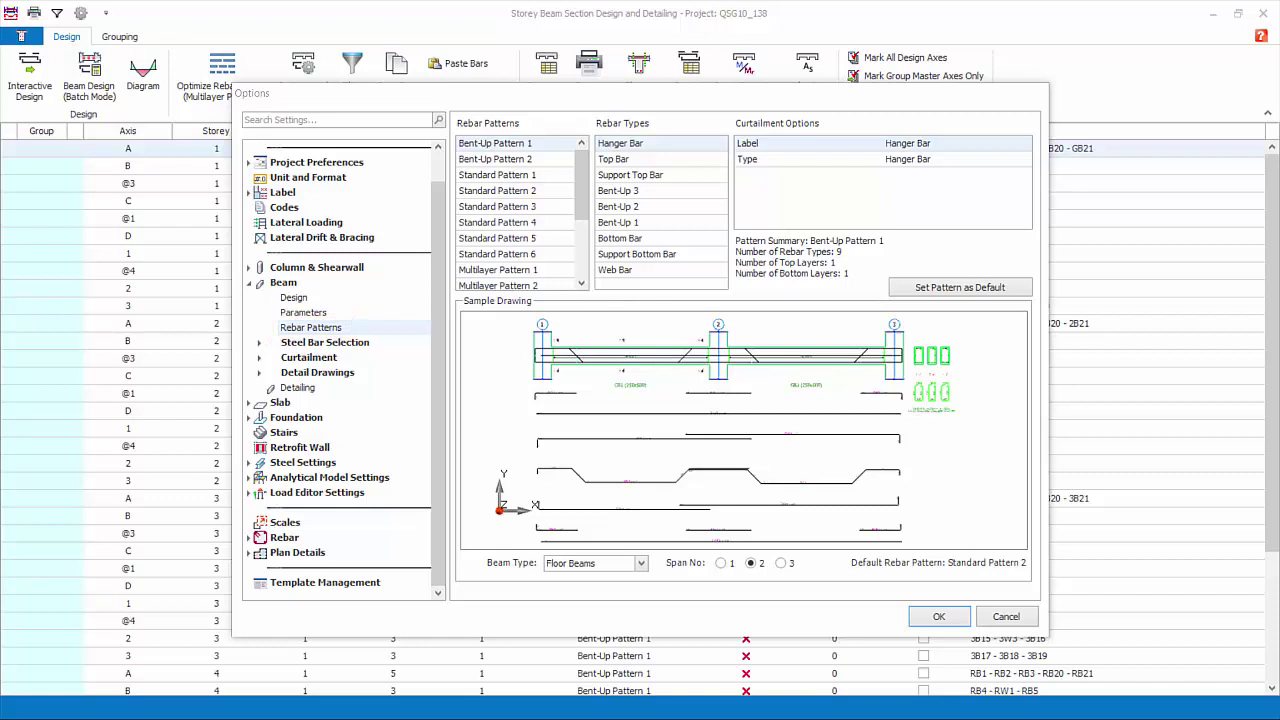
Select Standard Pattern 2 and zoom the sample drawing in on its Top Bar curtailment.
left_click(525, 192)
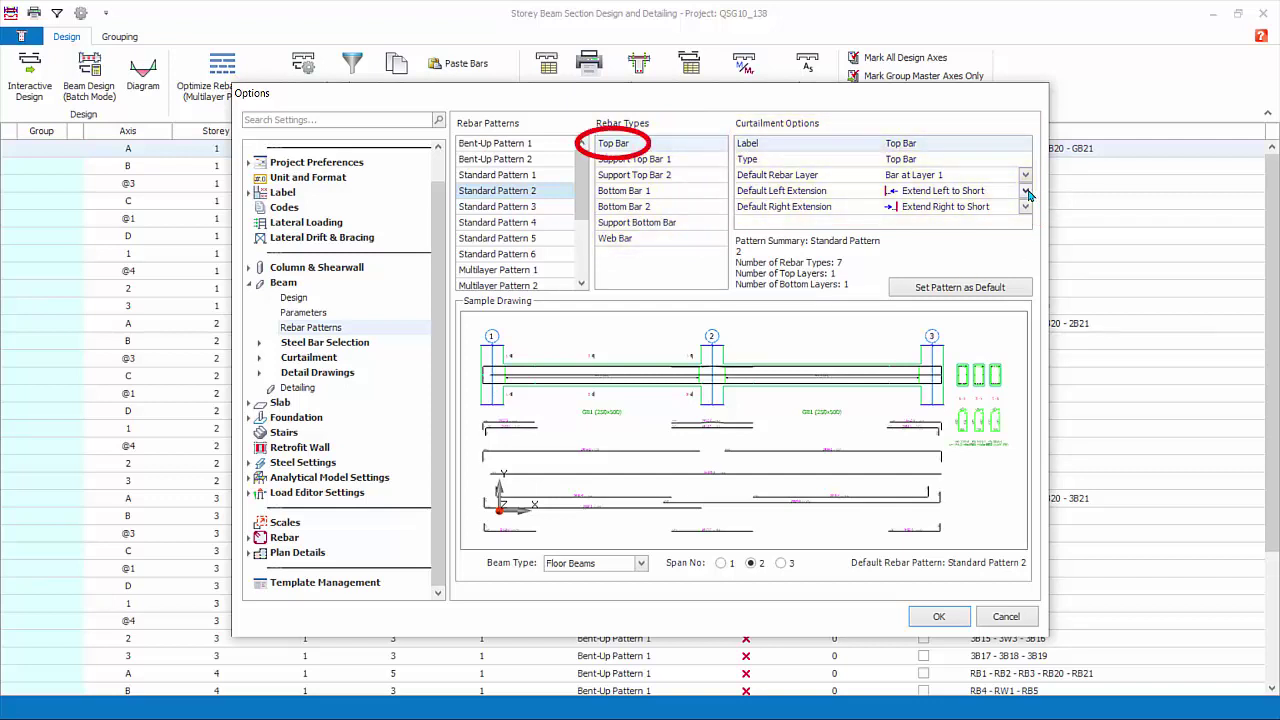
left_click_drag(634, 380, 752, 414)
scroll(750, 404, "up", 2)
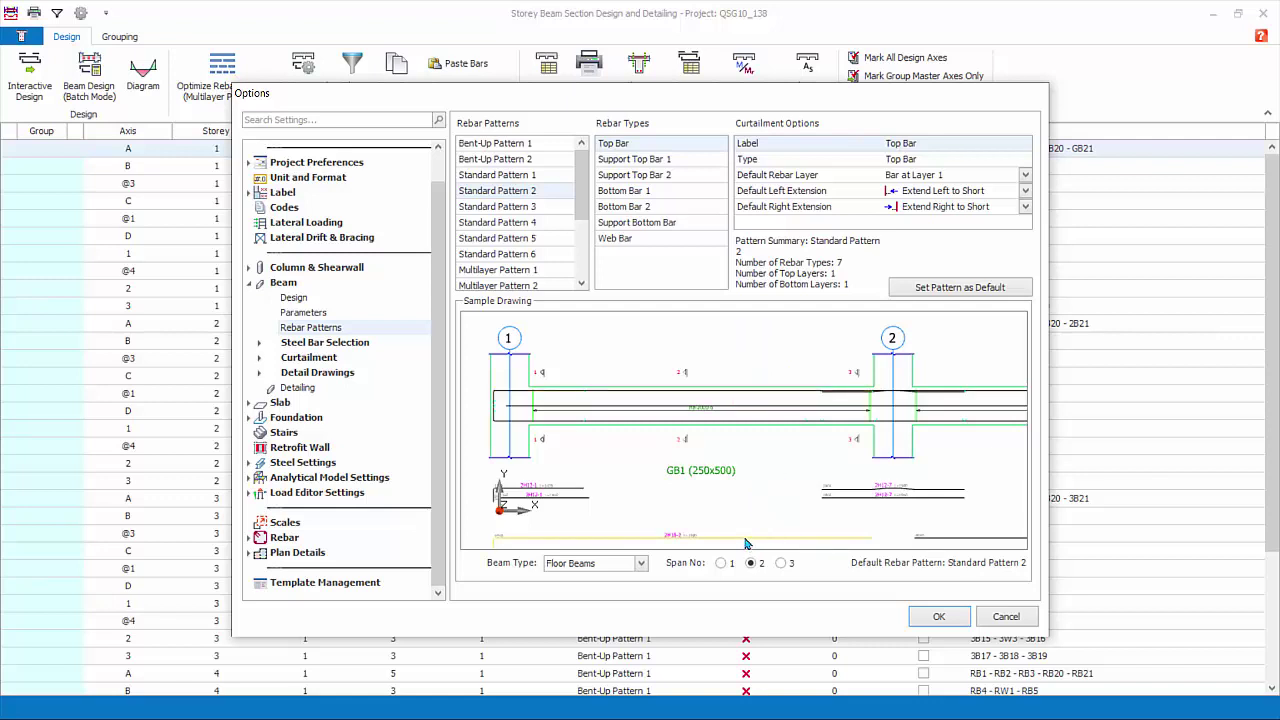
Review Default Left Extension choices and curtailment of Support Top, Bottom, Support Bottom and Web bars.
left_click(1025, 191)
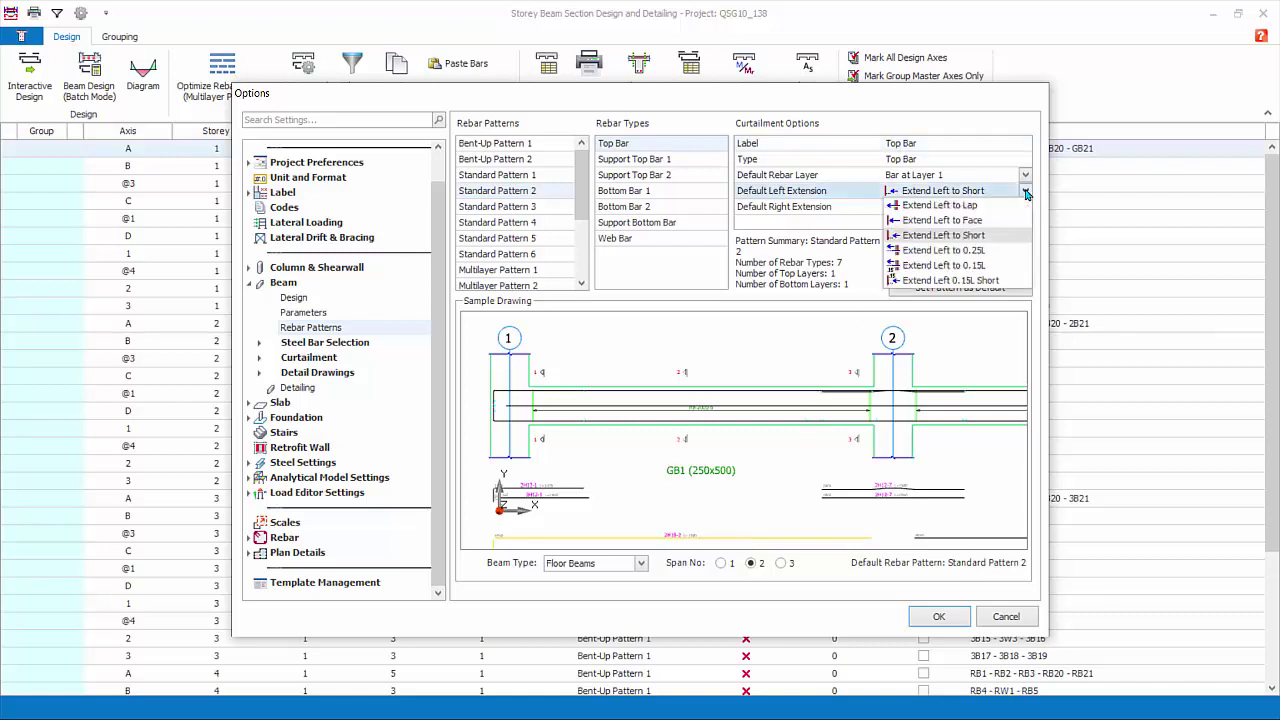
left_click(648, 160)
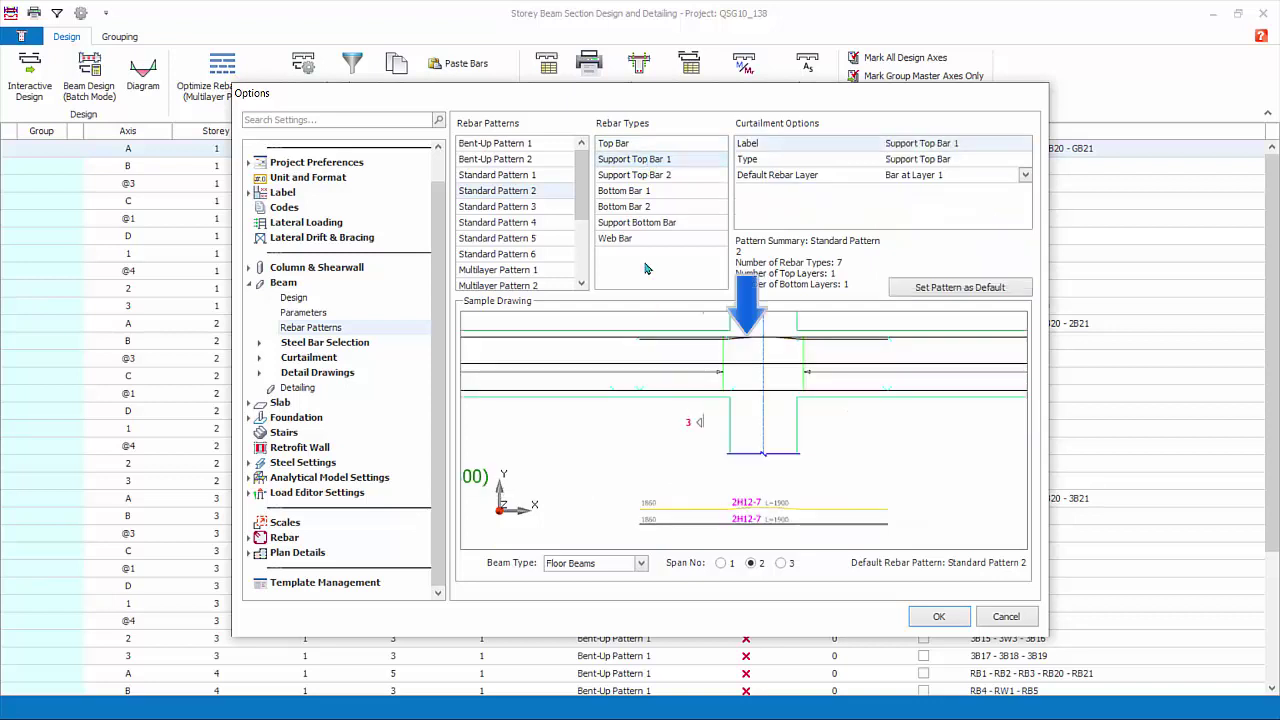
left_click(650, 175)
left_click(705, 519)
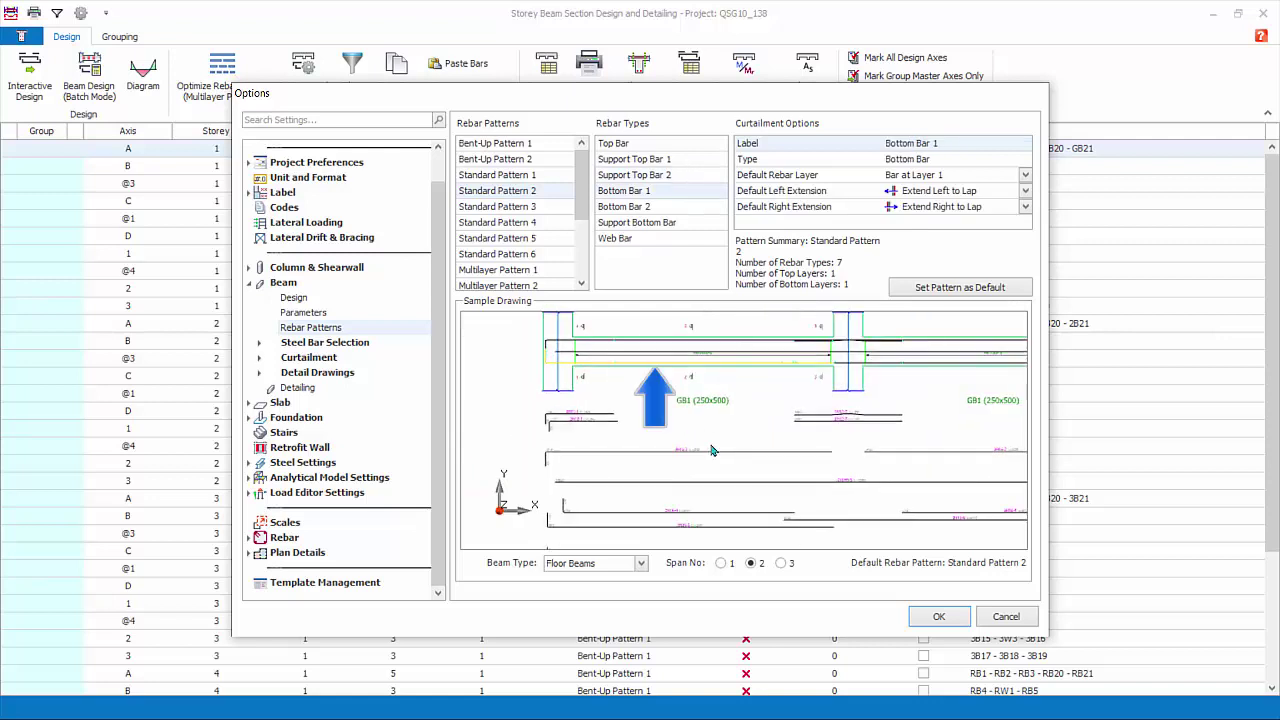
left_click(630, 207)
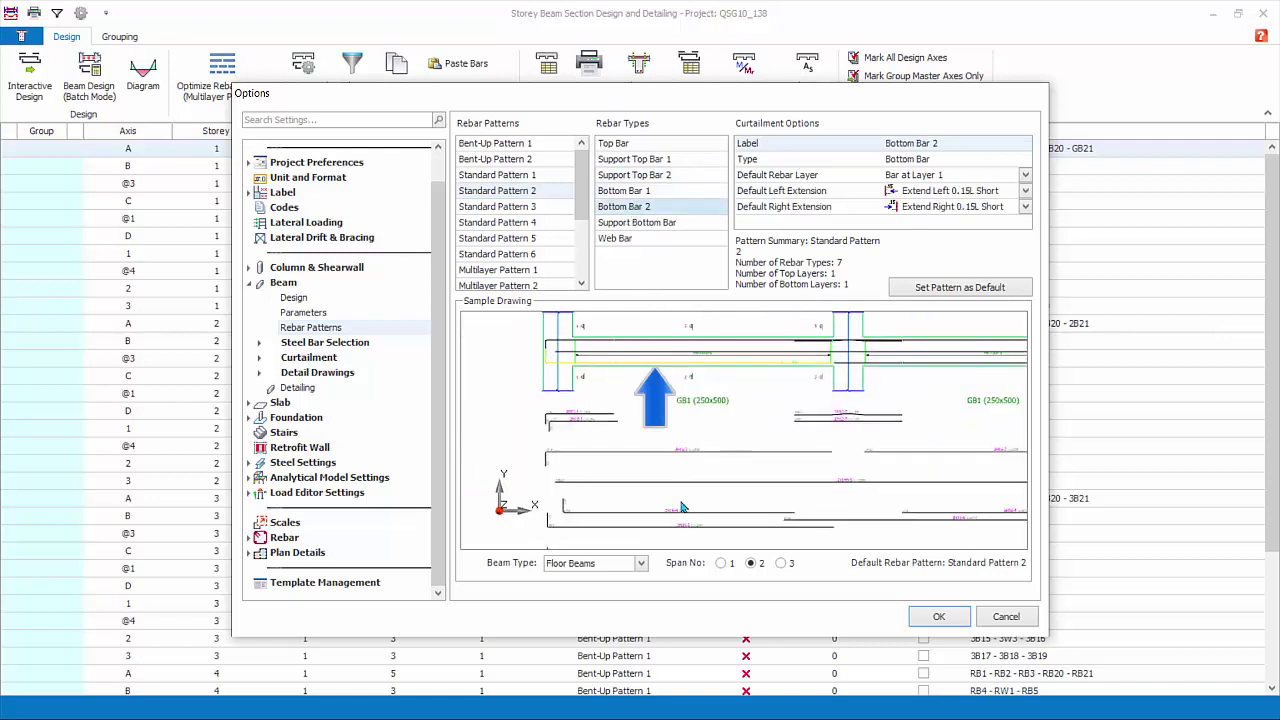
left_click(668, 223)
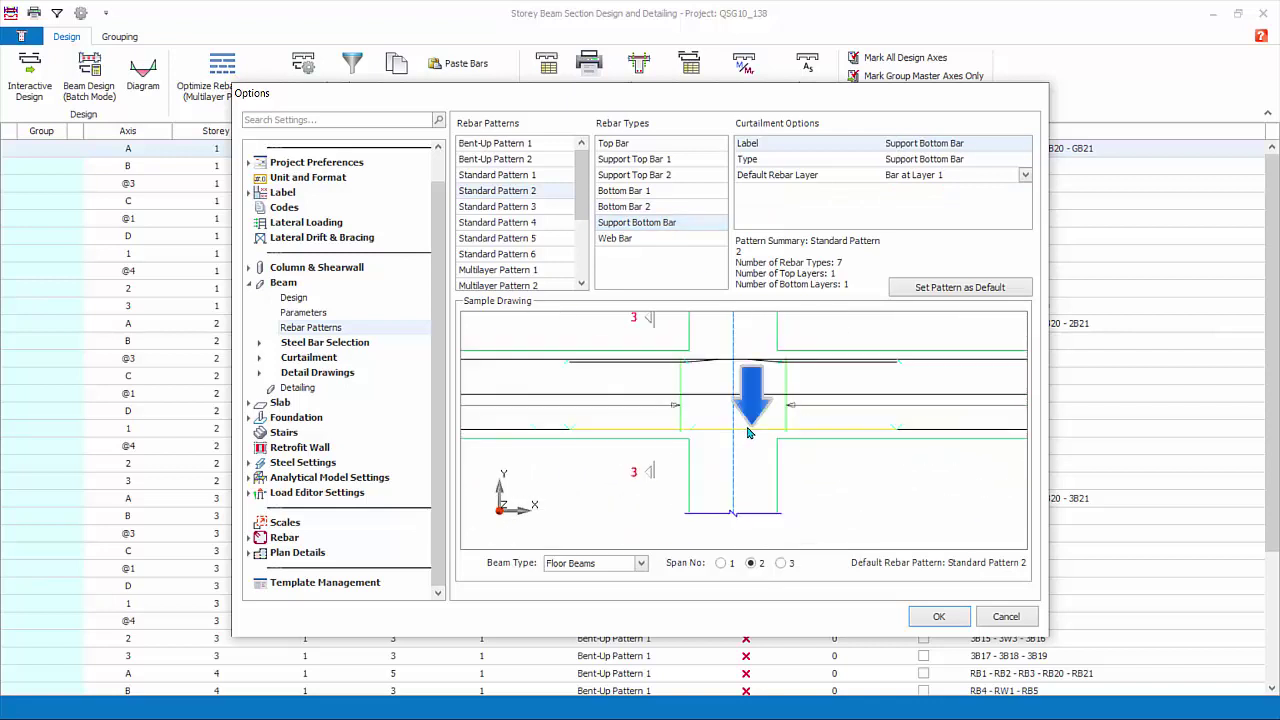
left_click(702, 239)
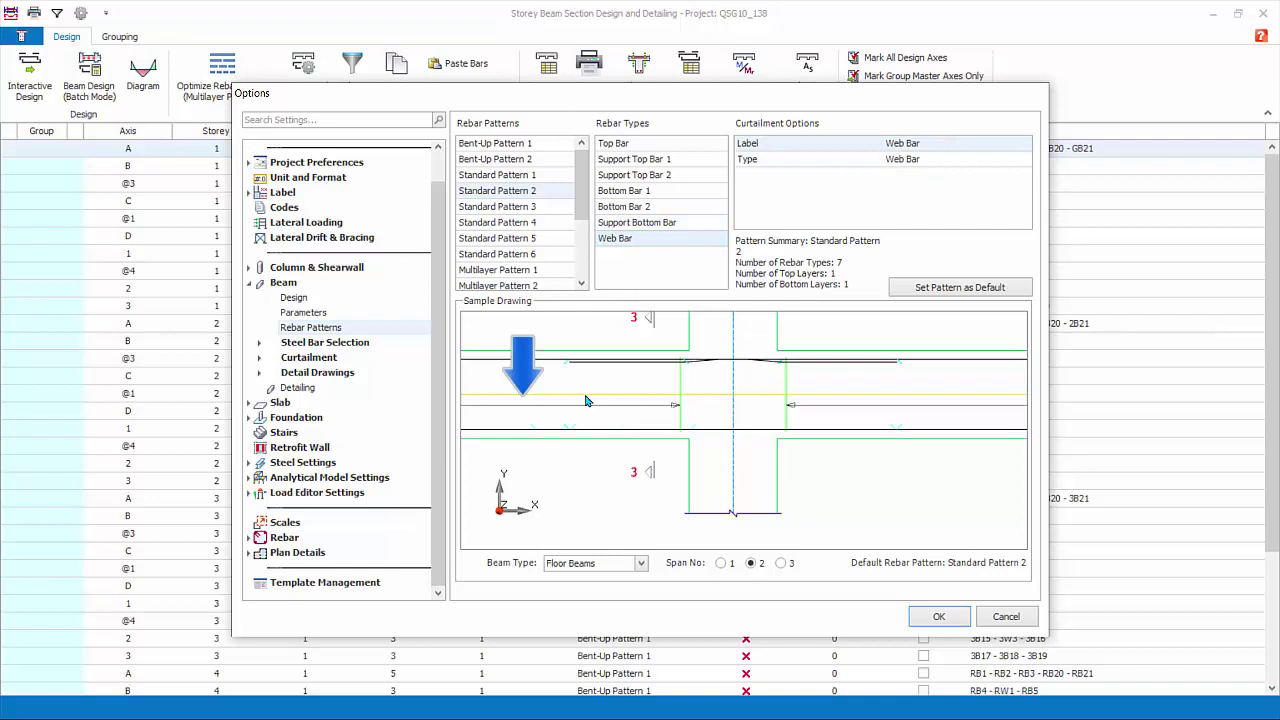
left_click(497, 270)
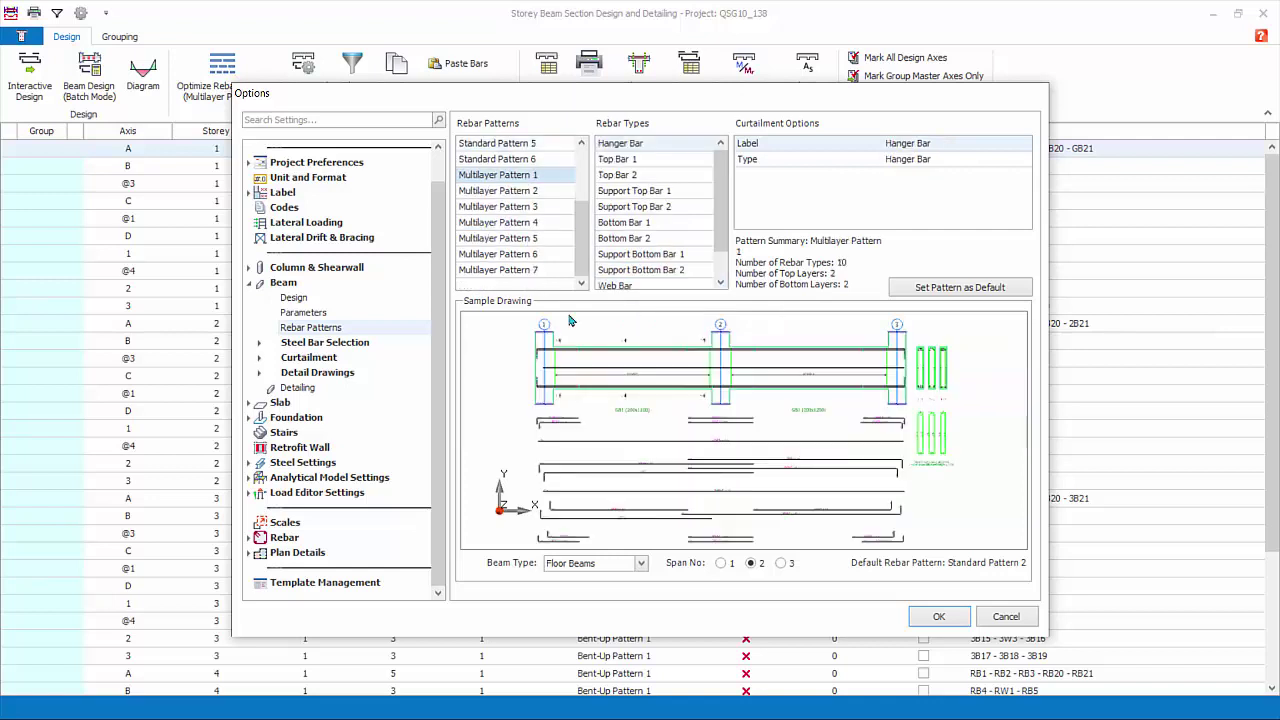
Browse Multilayer Patterns 2–4 and Standard Pattern 1, keeping Standard Pattern 2 as default.
left_click(504, 193)
left_click(506, 207)
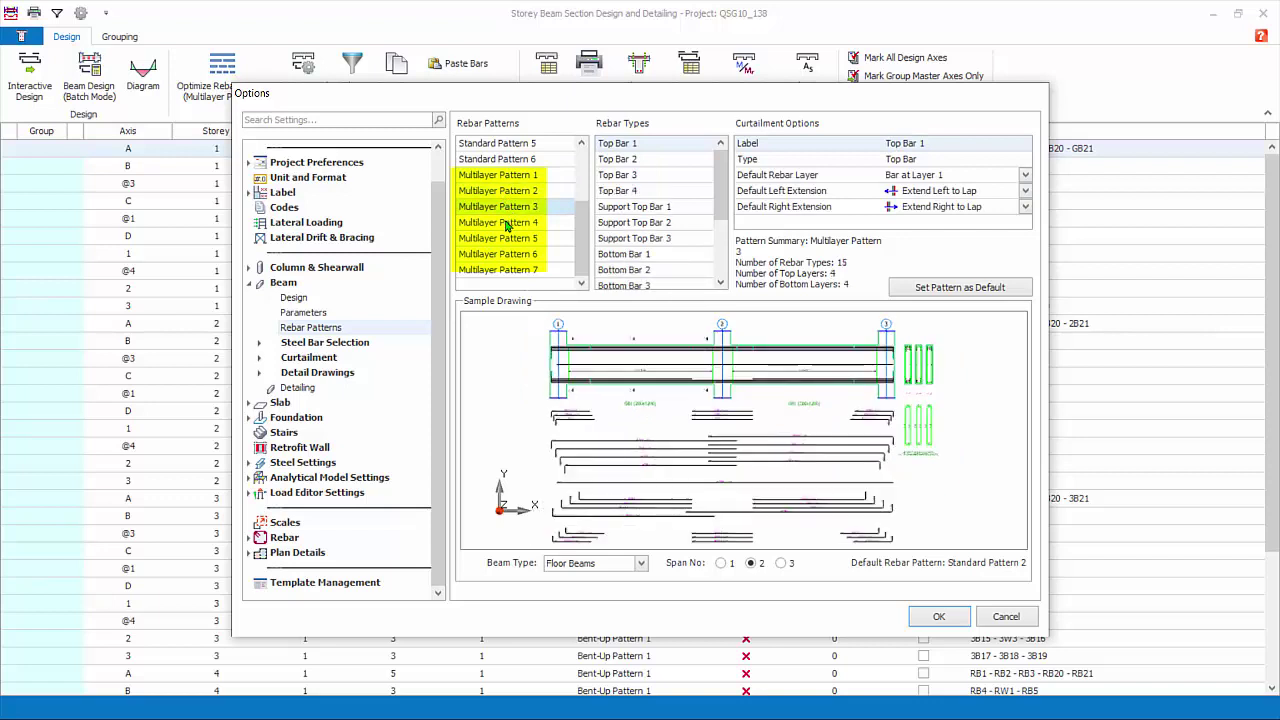
left_click(506, 223)
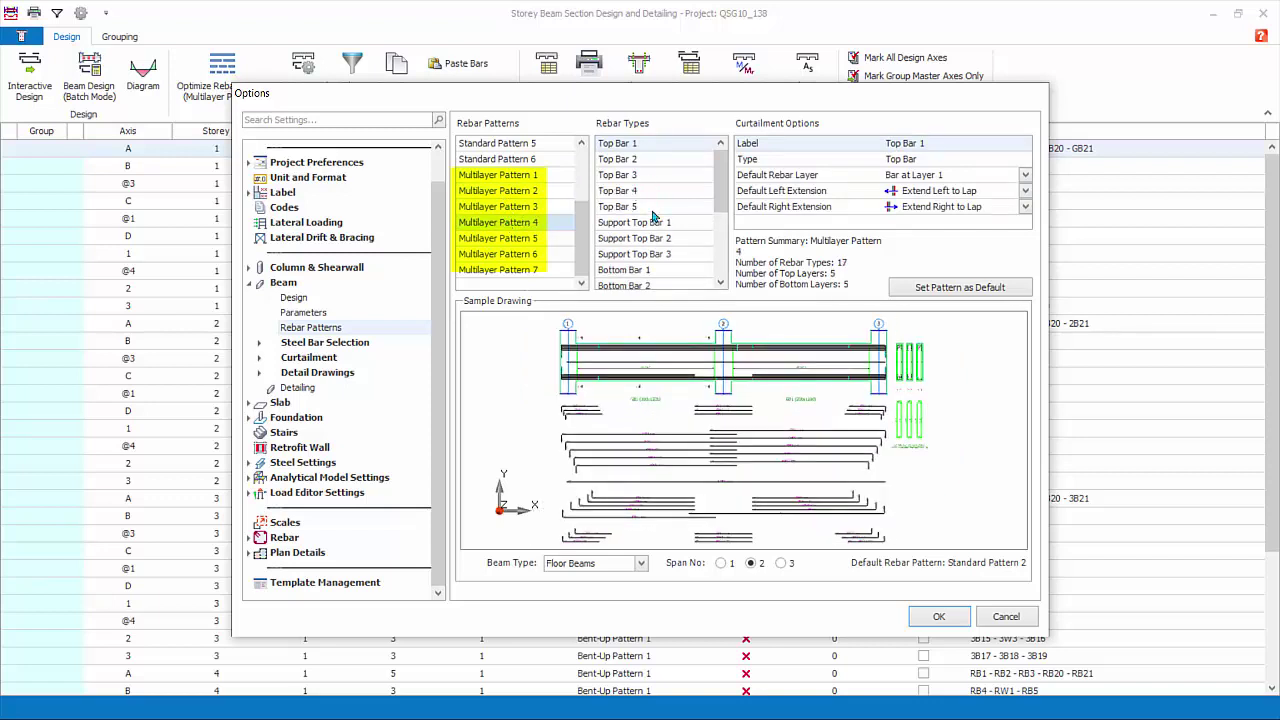
scroll(550, 187, "up", 1)
scroll(550, 187, "up", 3)
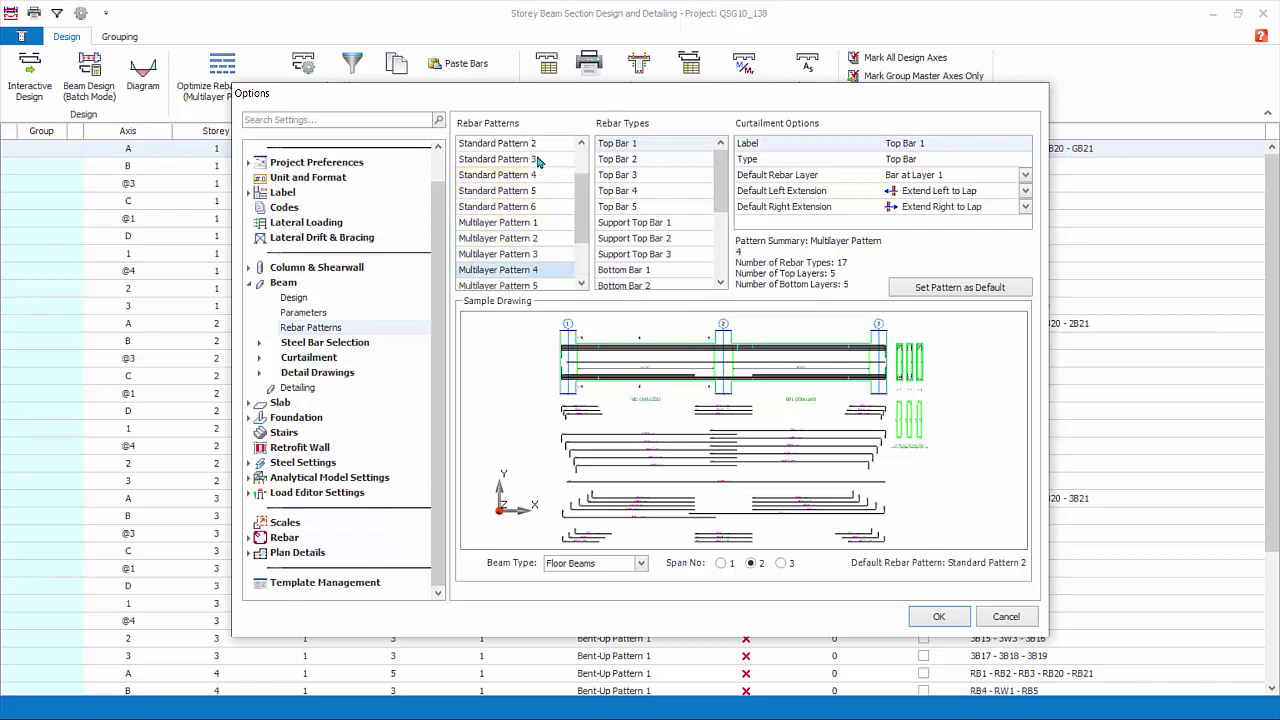
left_click(536, 145)
left_click(538, 160)
left_click(947, 290)
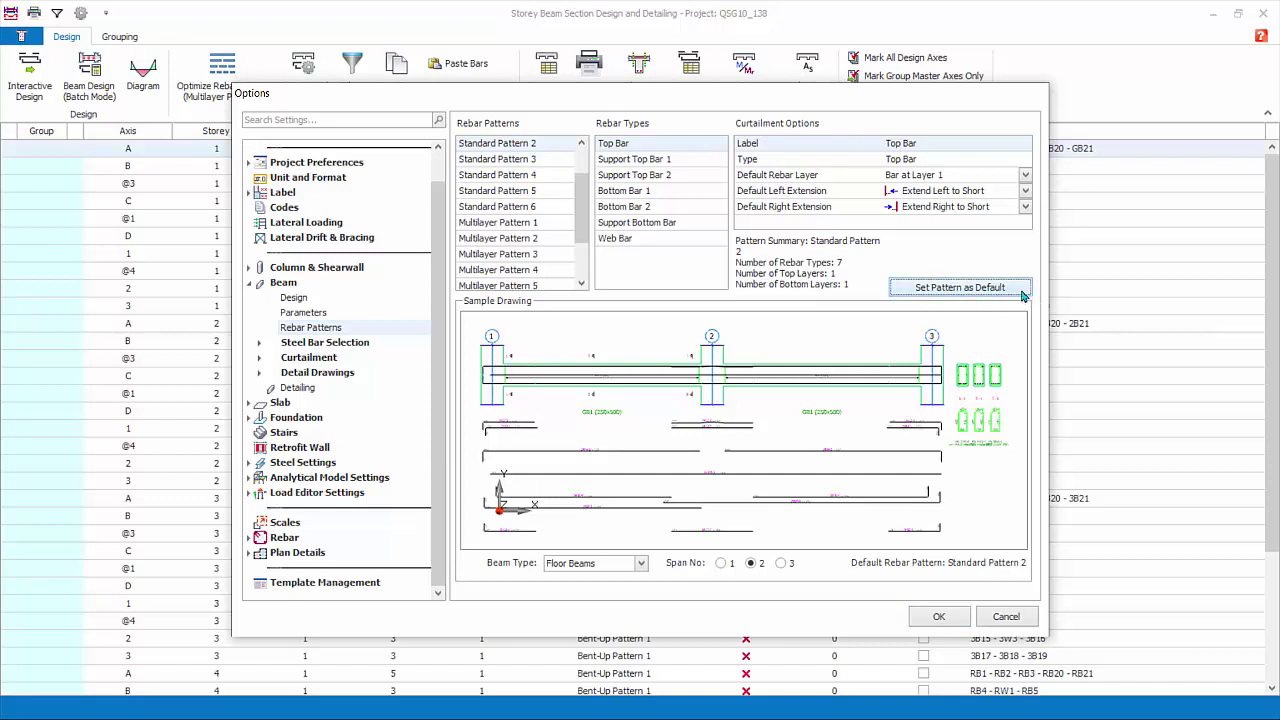
Preview the Floor Beams pattern for one, two and three spans, settling on two spans.
left_click(641, 566)
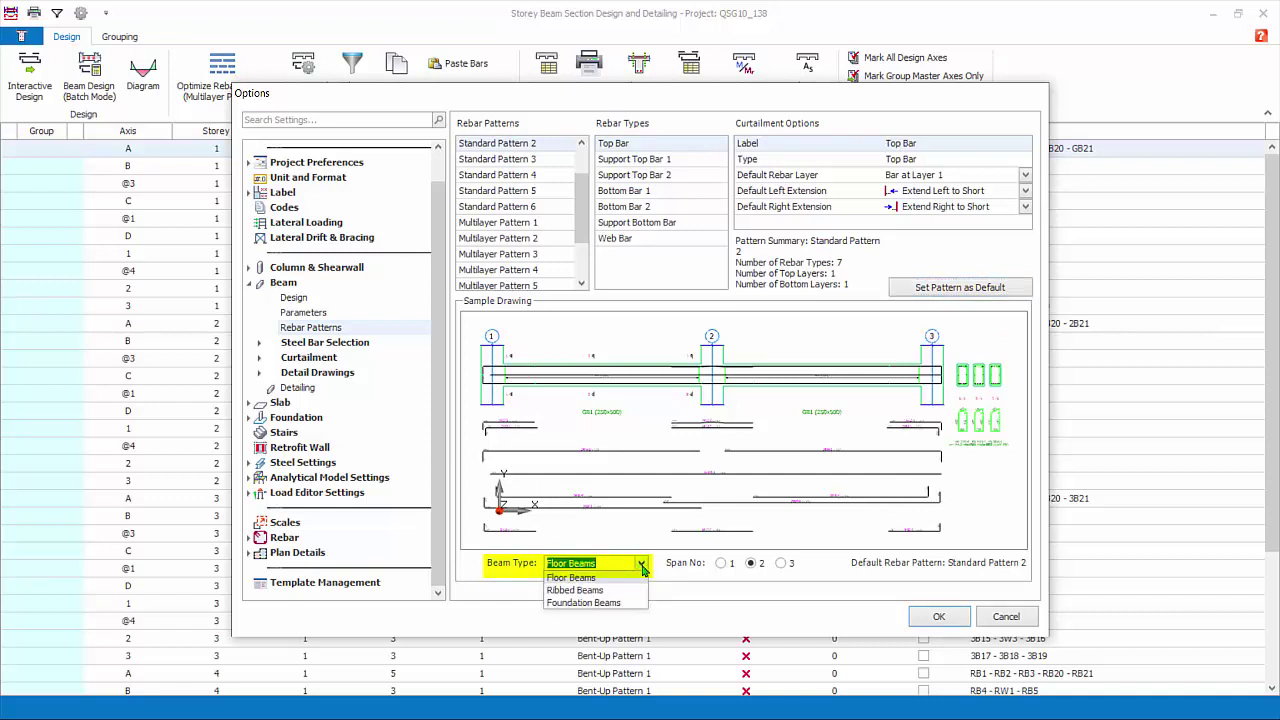
left_click(642, 566)
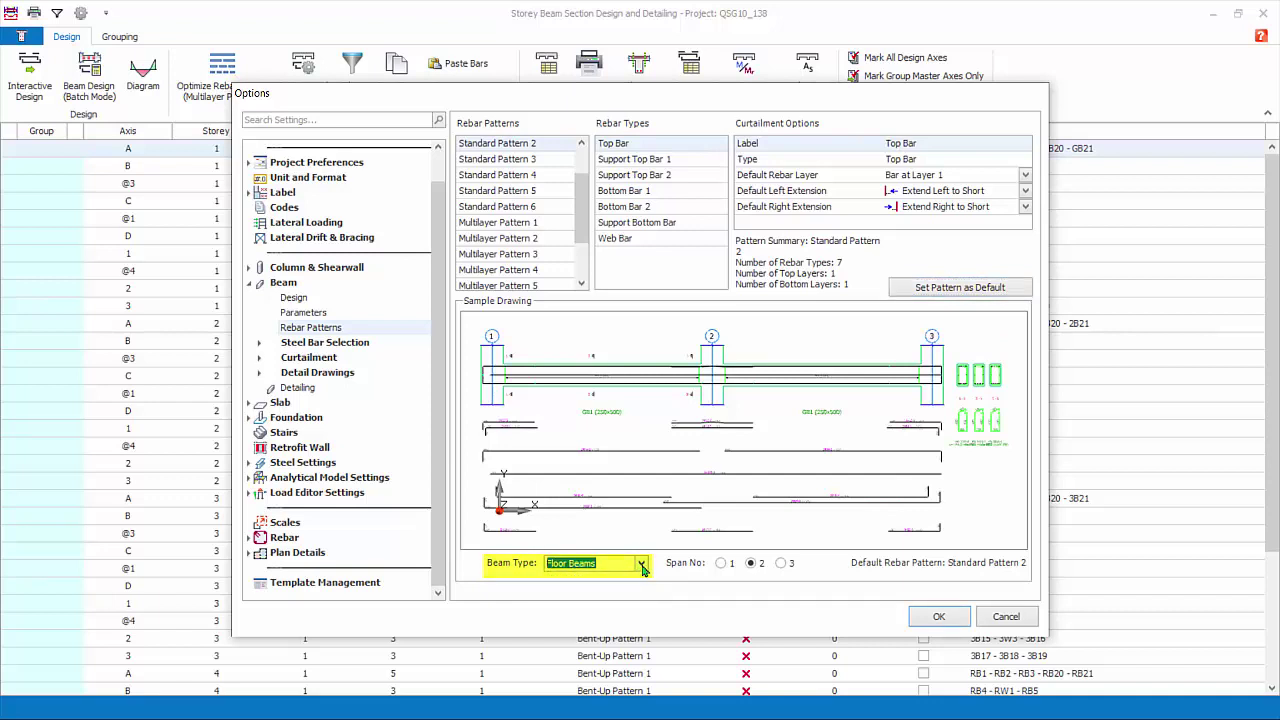
left_click(721, 563)
left_click(751, 563)
left_click(784, 563)
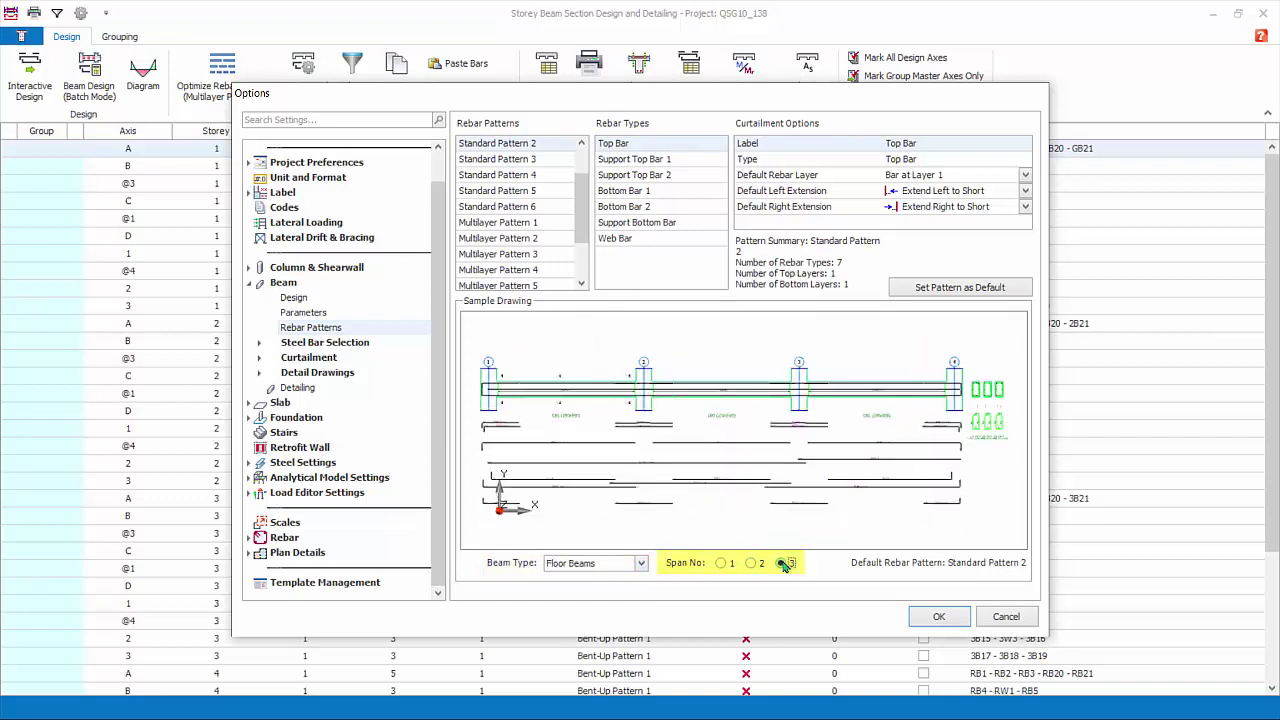
left_click(751, 563)
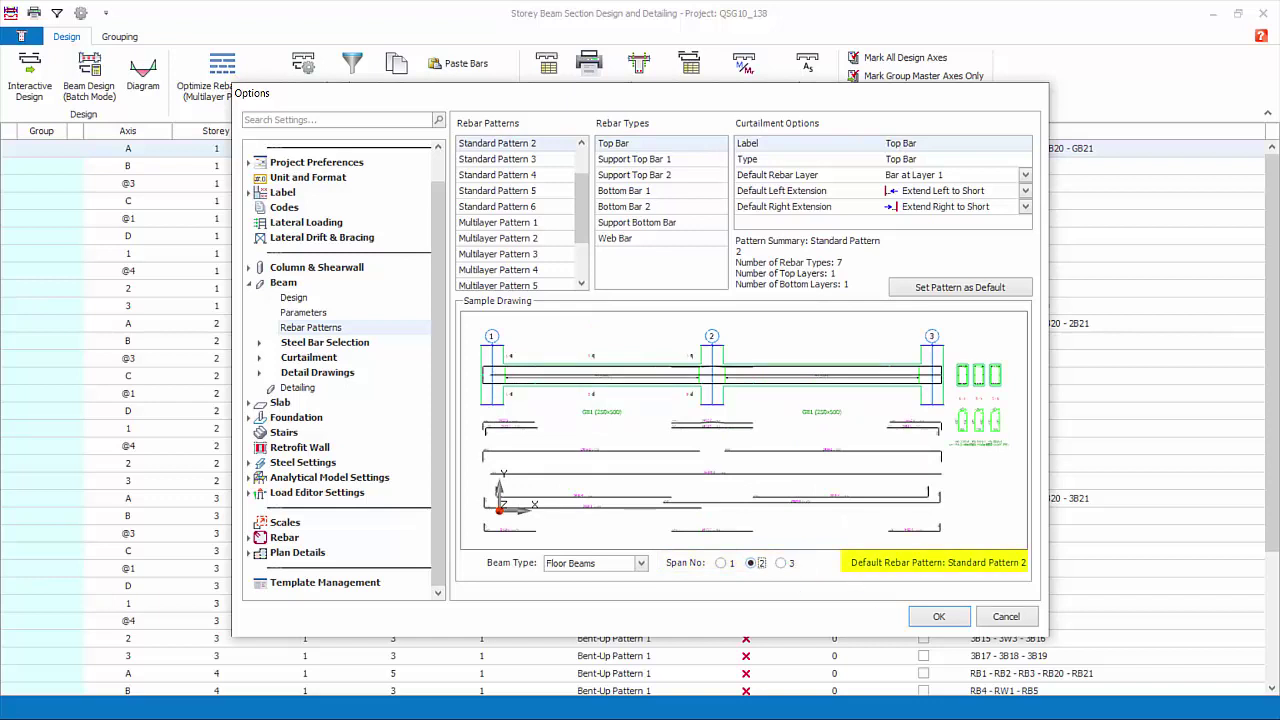
left_click(330, 342)
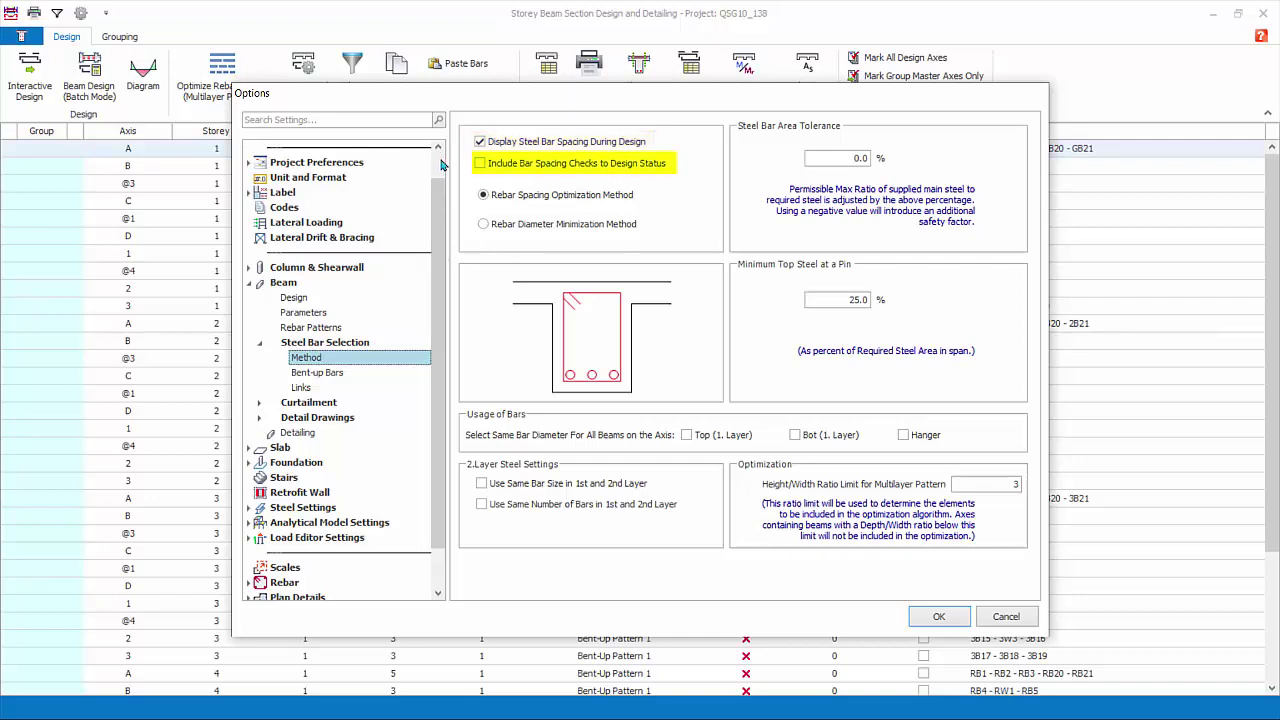
Tick 'Include Bar Spacing Checks to Design Status' and check the Bent-up Bars settings.
left_click(481, 163)
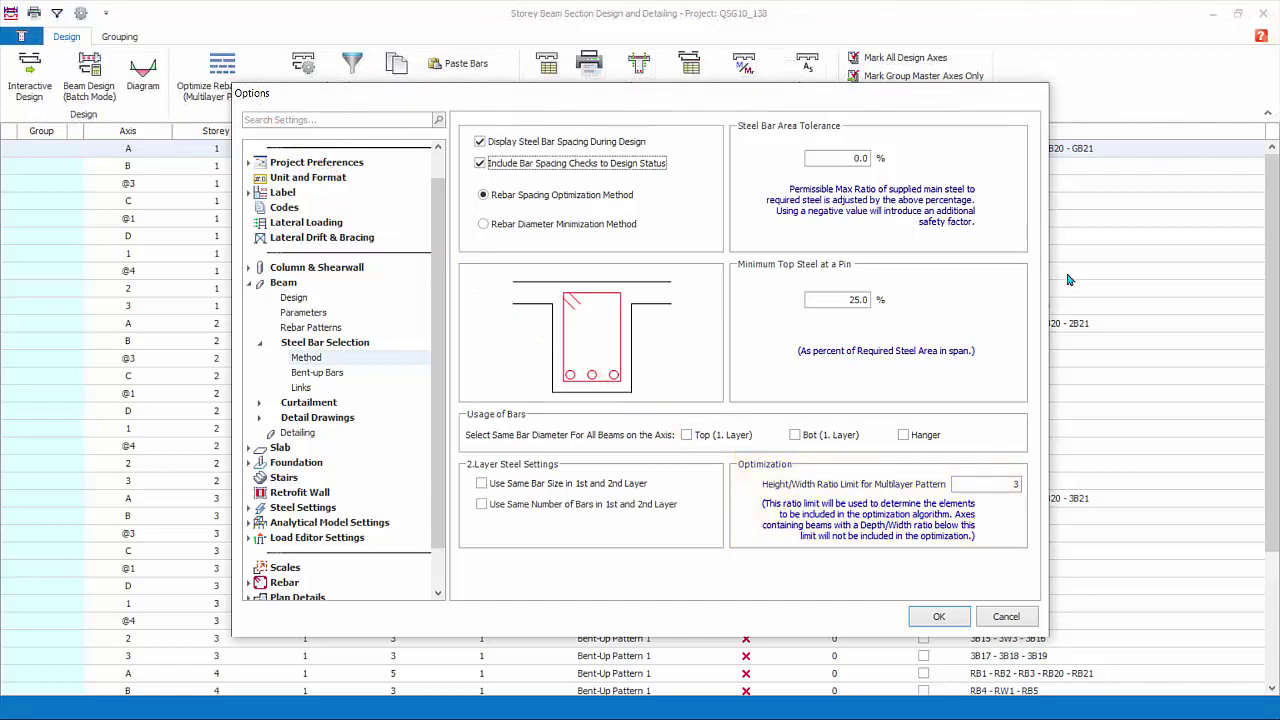
left_click(320, 372)
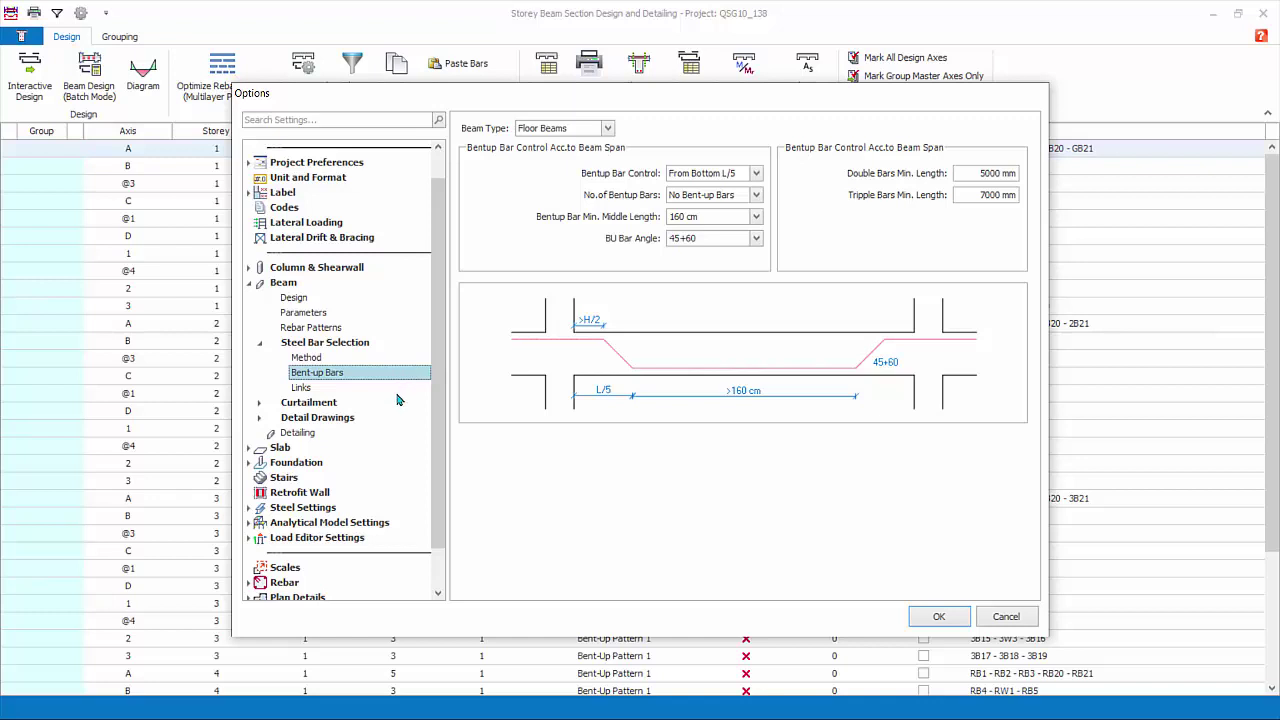
Untick 'Don't Use Top Support Bars' and leave 'Extend Top Span Bars' ticked after comparing.
left_click(398, 389)
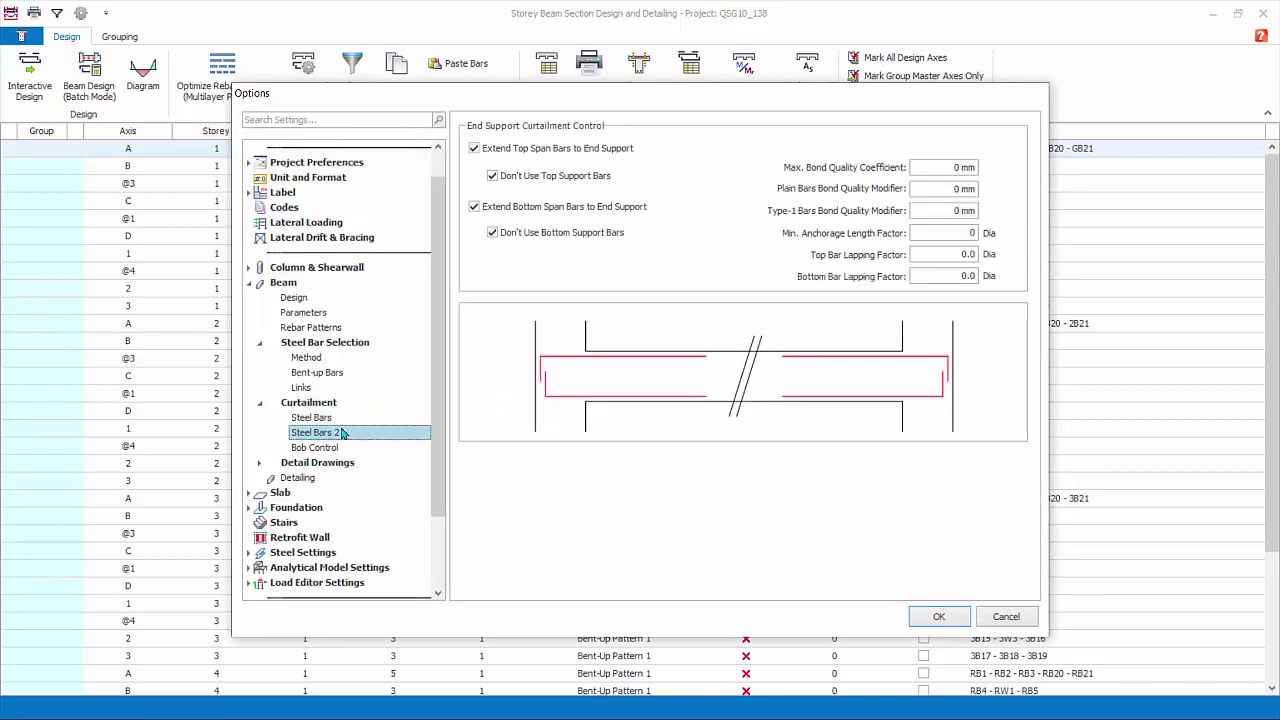
left_click(493, 176)
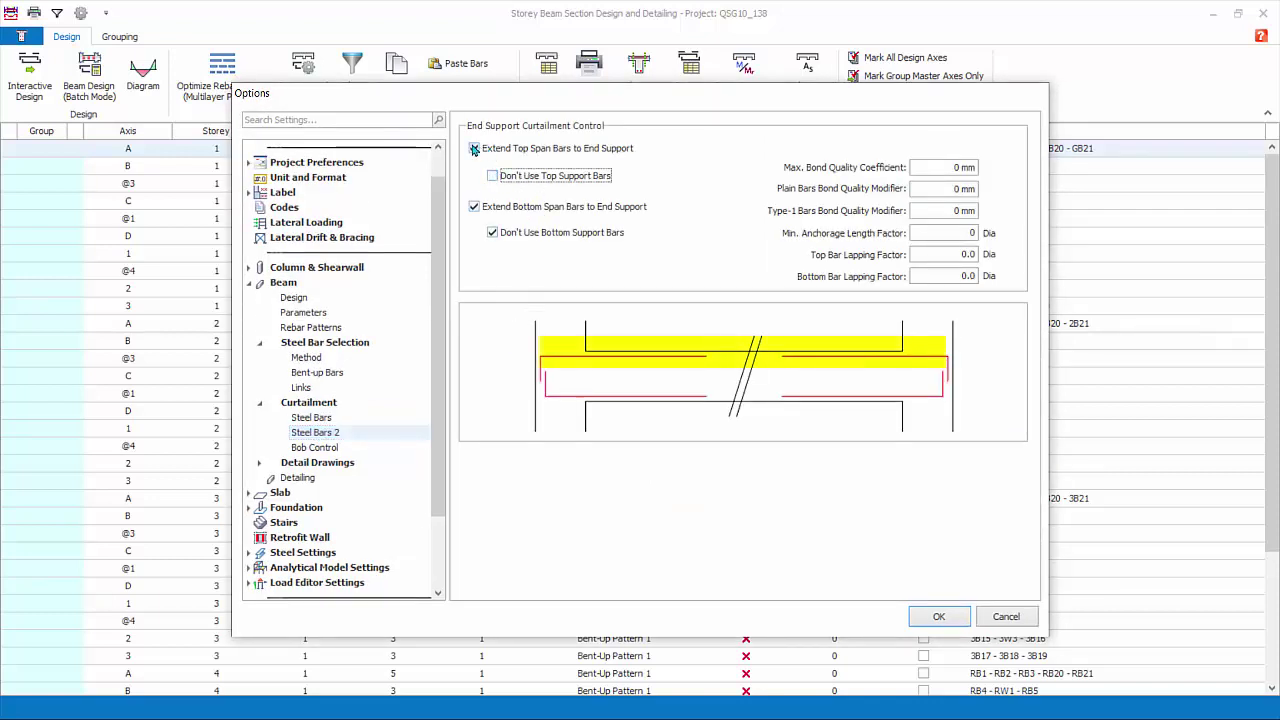
left_click(474, 149)
left_click(474, 149)
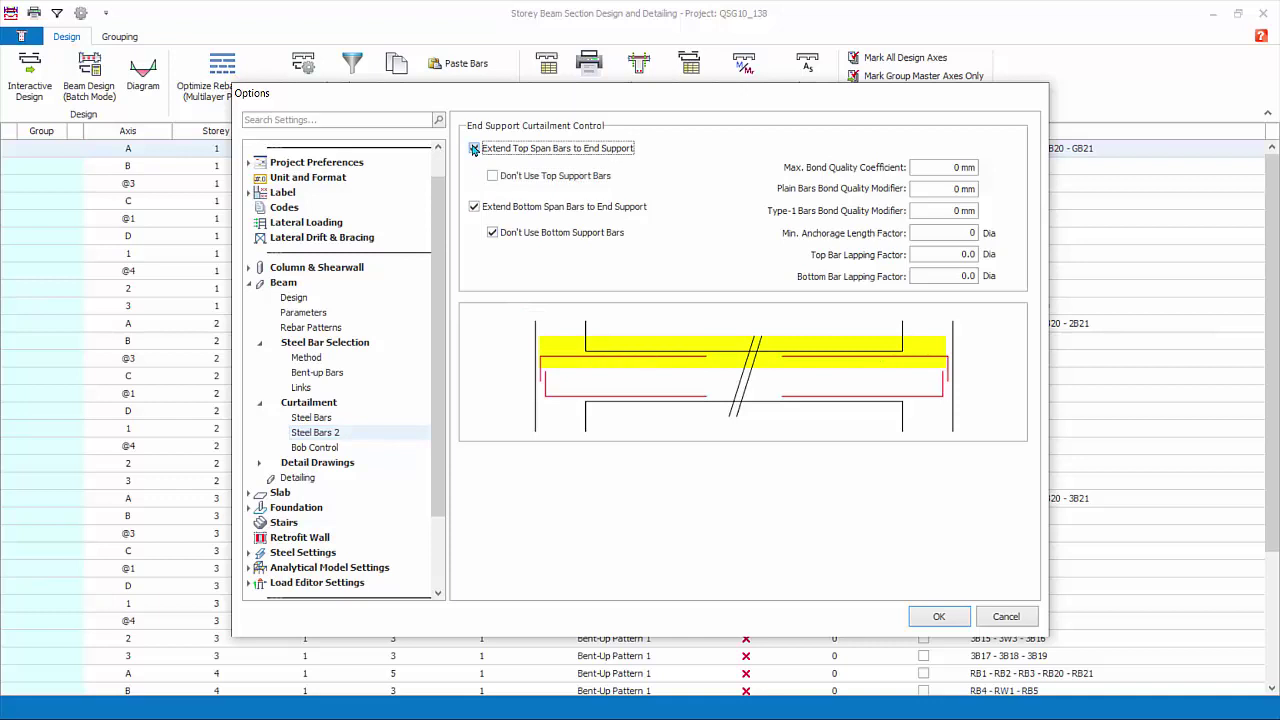
left_click(474, 149)
left_click(474, 149)
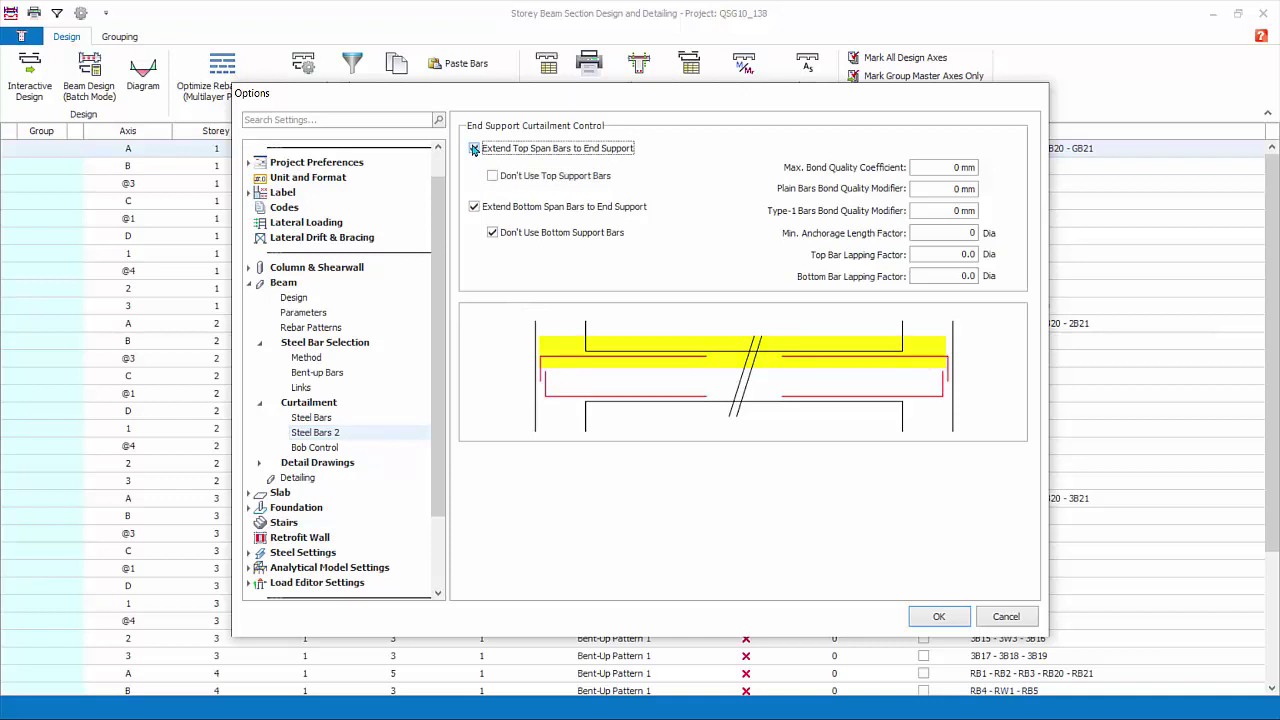
left_click(314, 450)
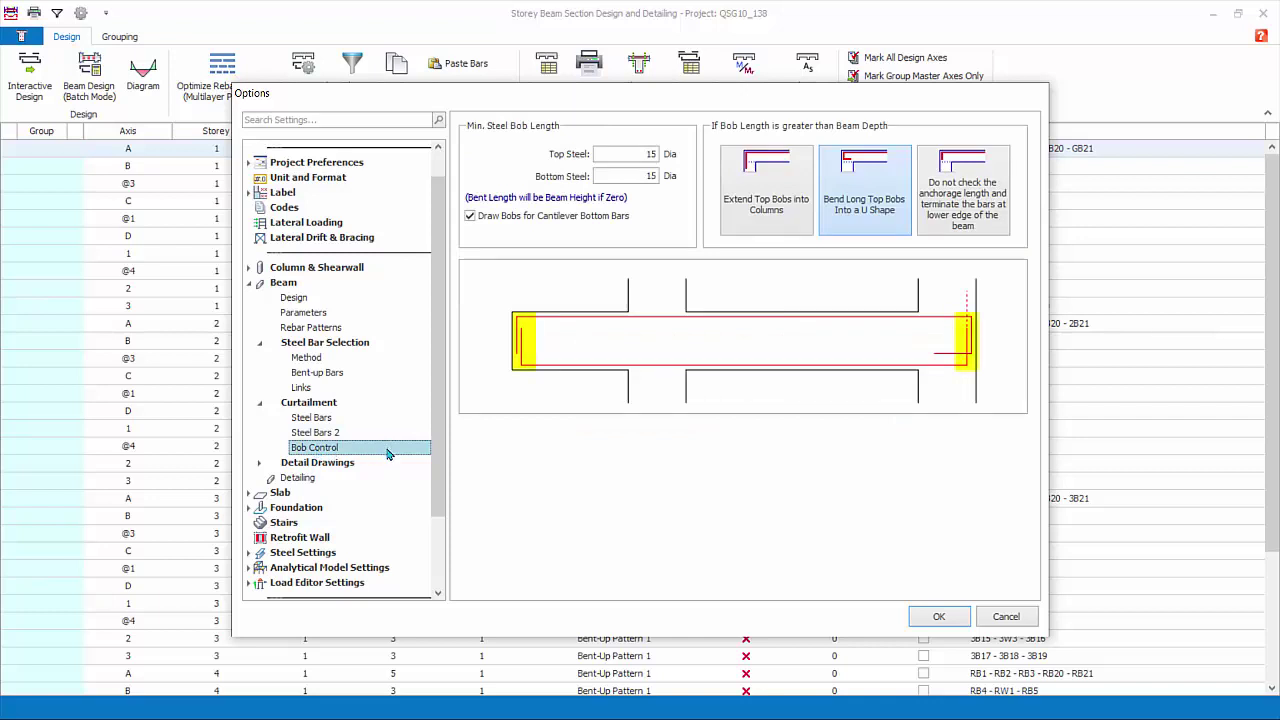
Browse the Detail Drawings pages: general, beam, section, side bars, dimensioning and plot parameters.
left_click(259, 462)
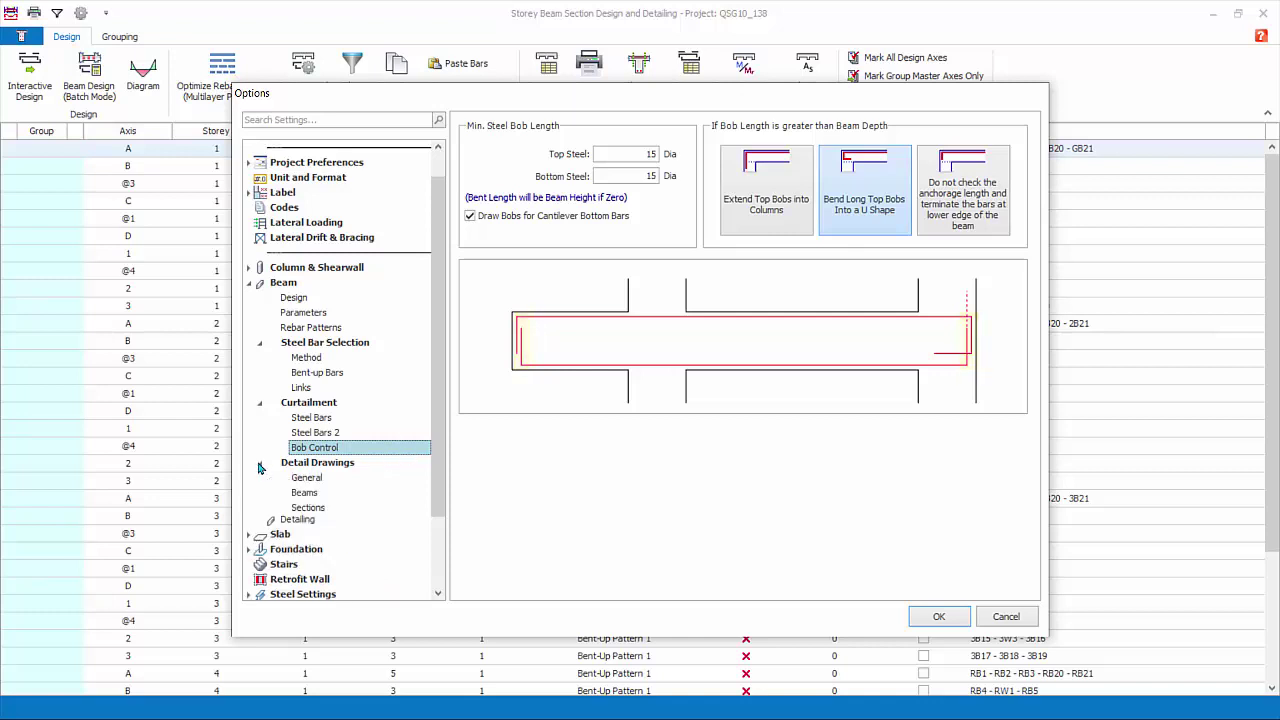
left_click(307, 479)
left_click(305, 492)
left_click(308, 507)
left_click(312, 523)
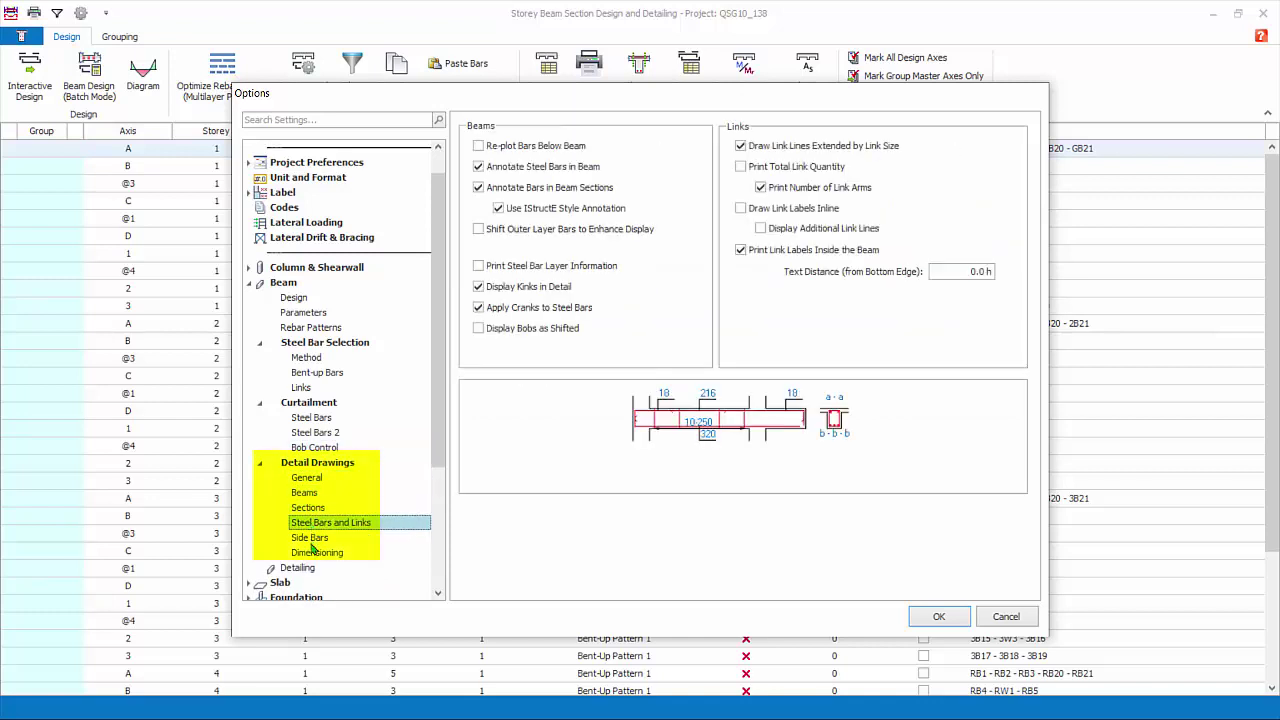
left_click(310, 538)
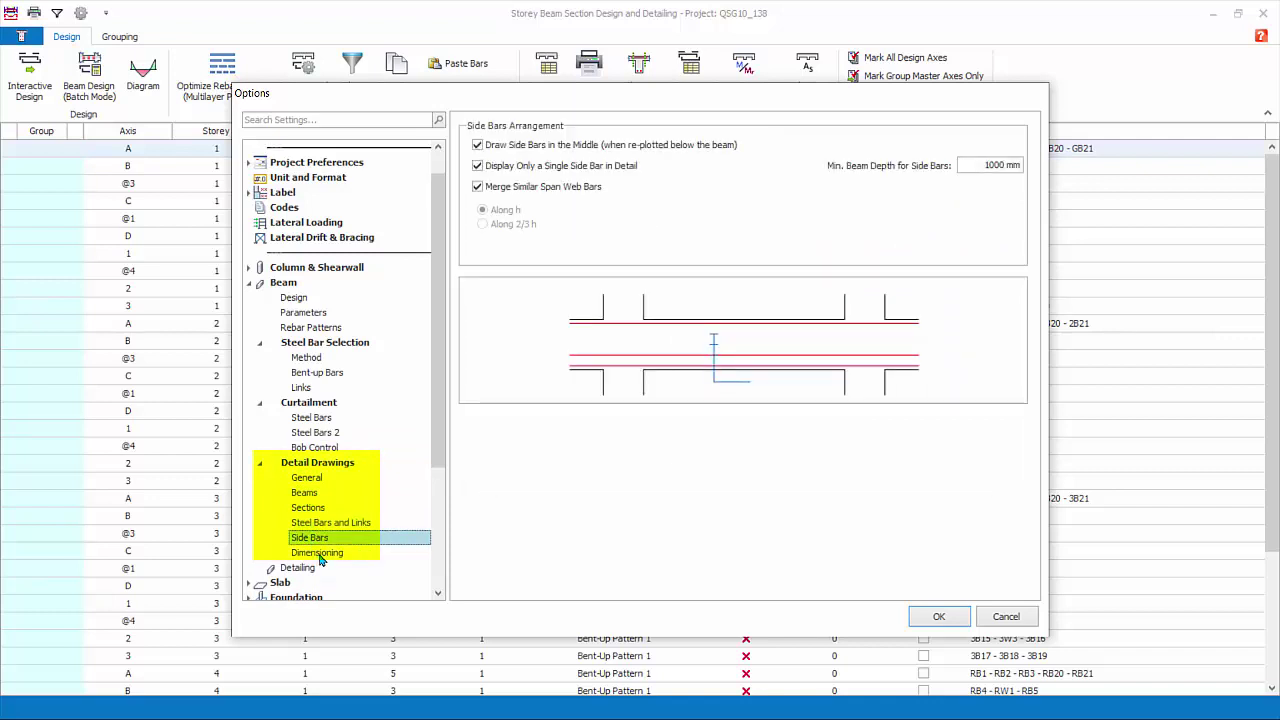
left_click(318, 555)
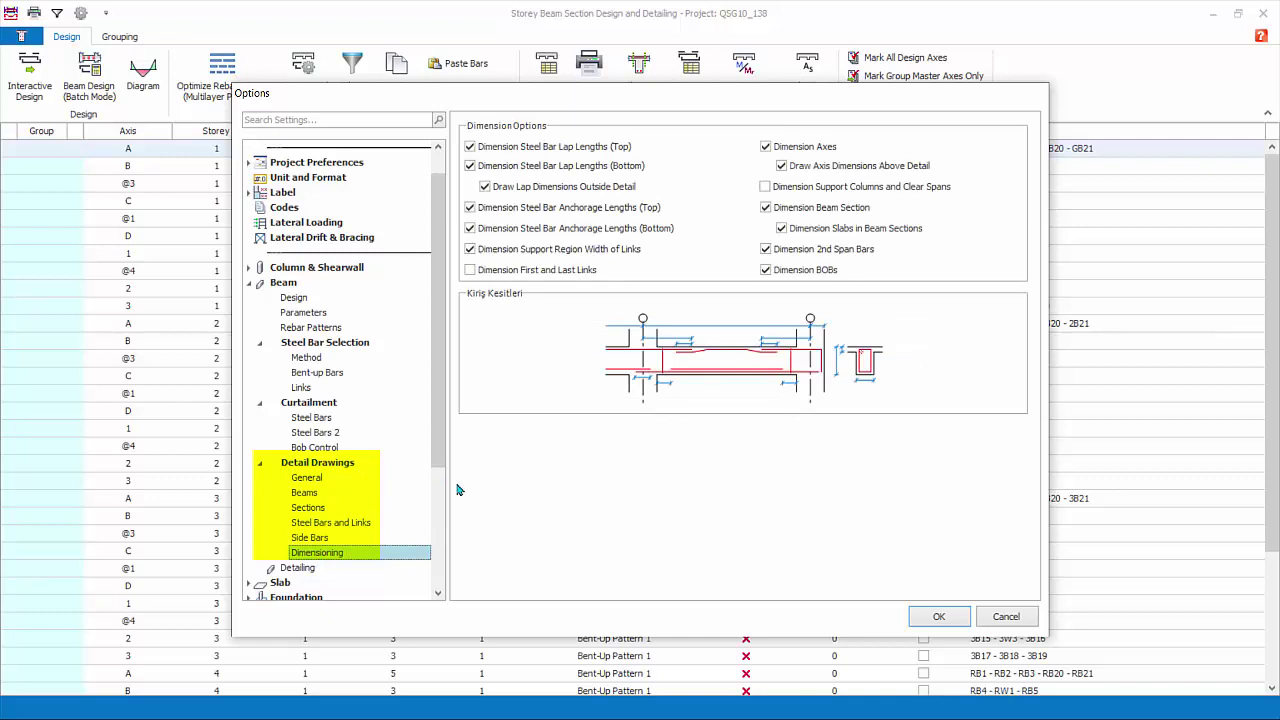
left_click(316, 479)
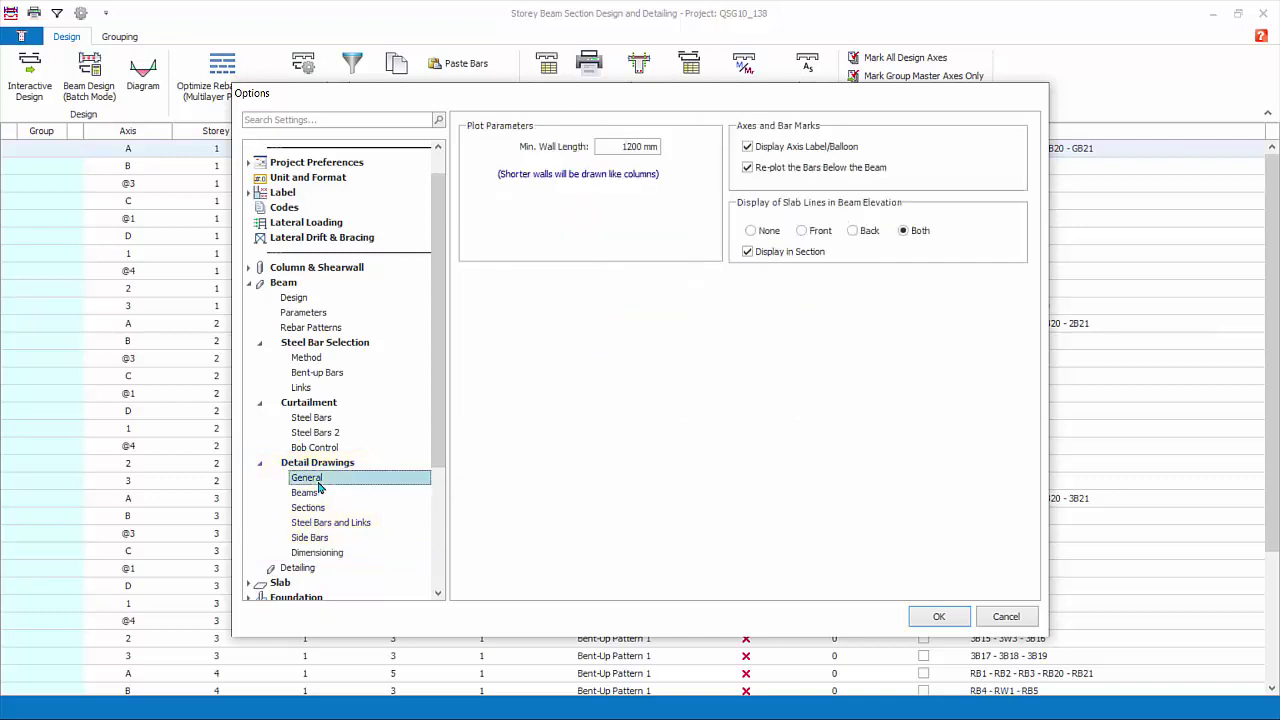
left_click(316, 494)
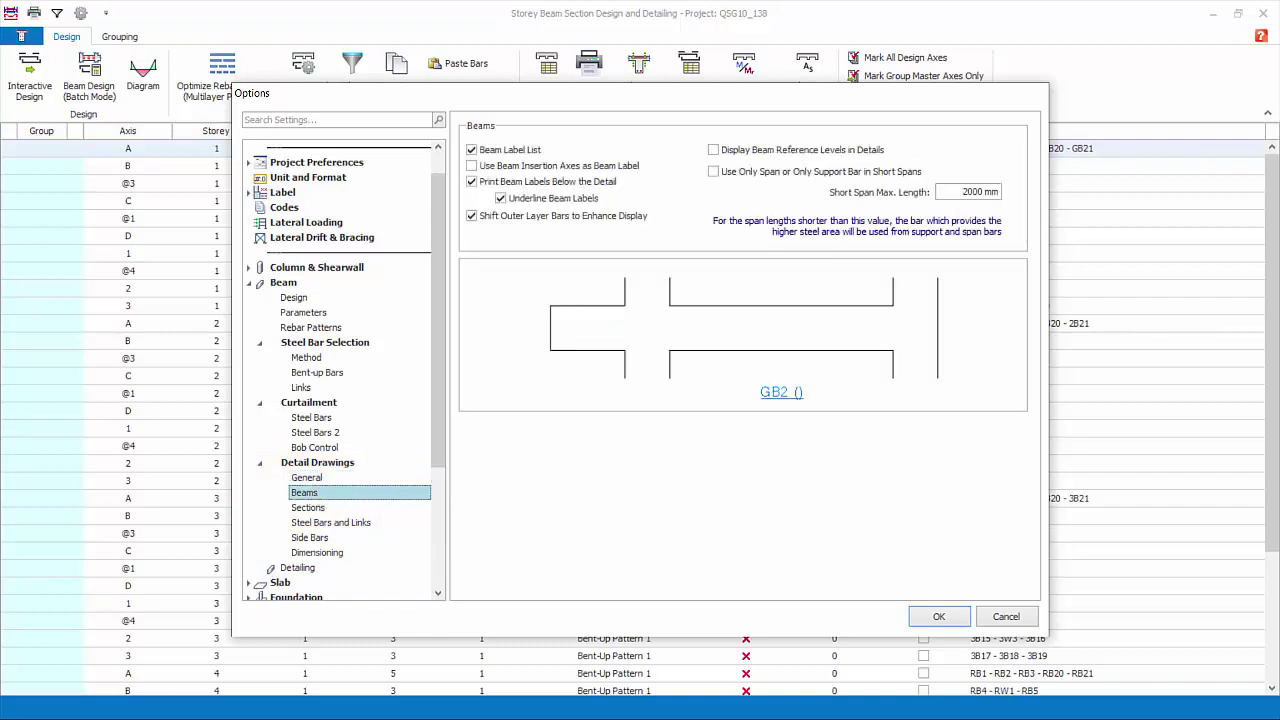
left_click(326, 510)
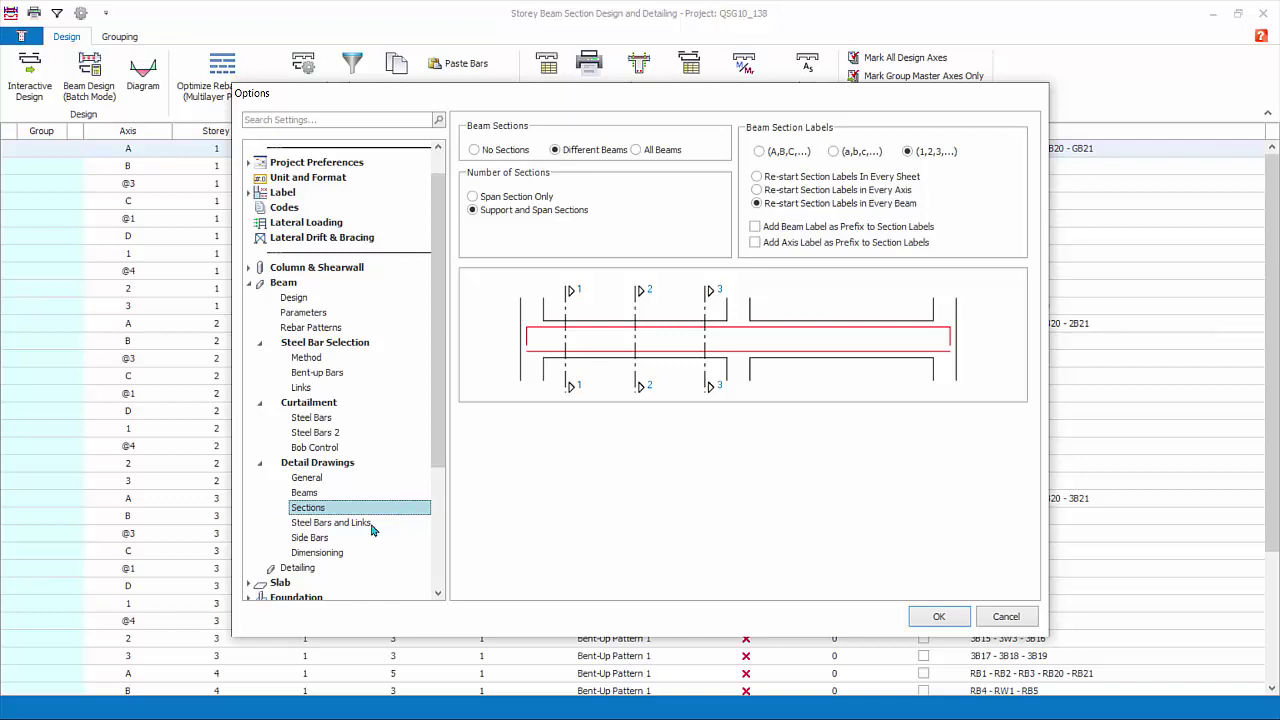
Tick 'Display Bobs as Shifted' under Steel Bars and Links and accept the options with OK.
left_click(372, 527)
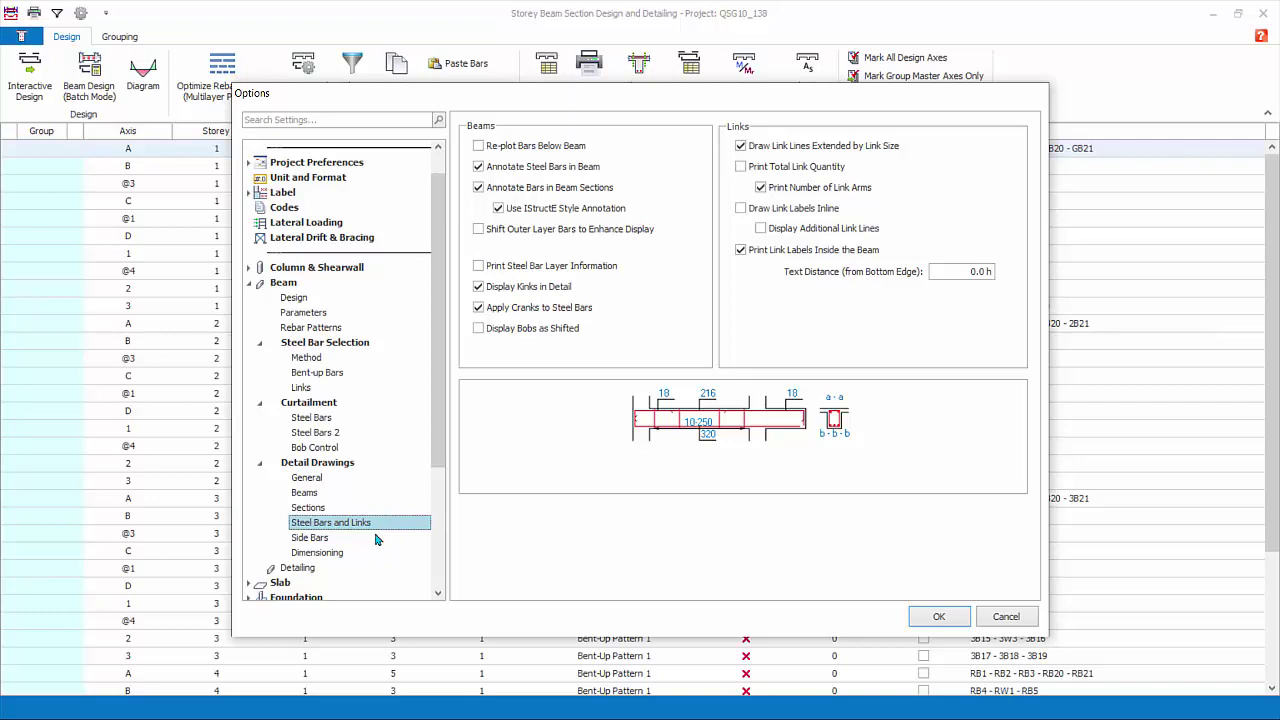
left_click(479, 329)
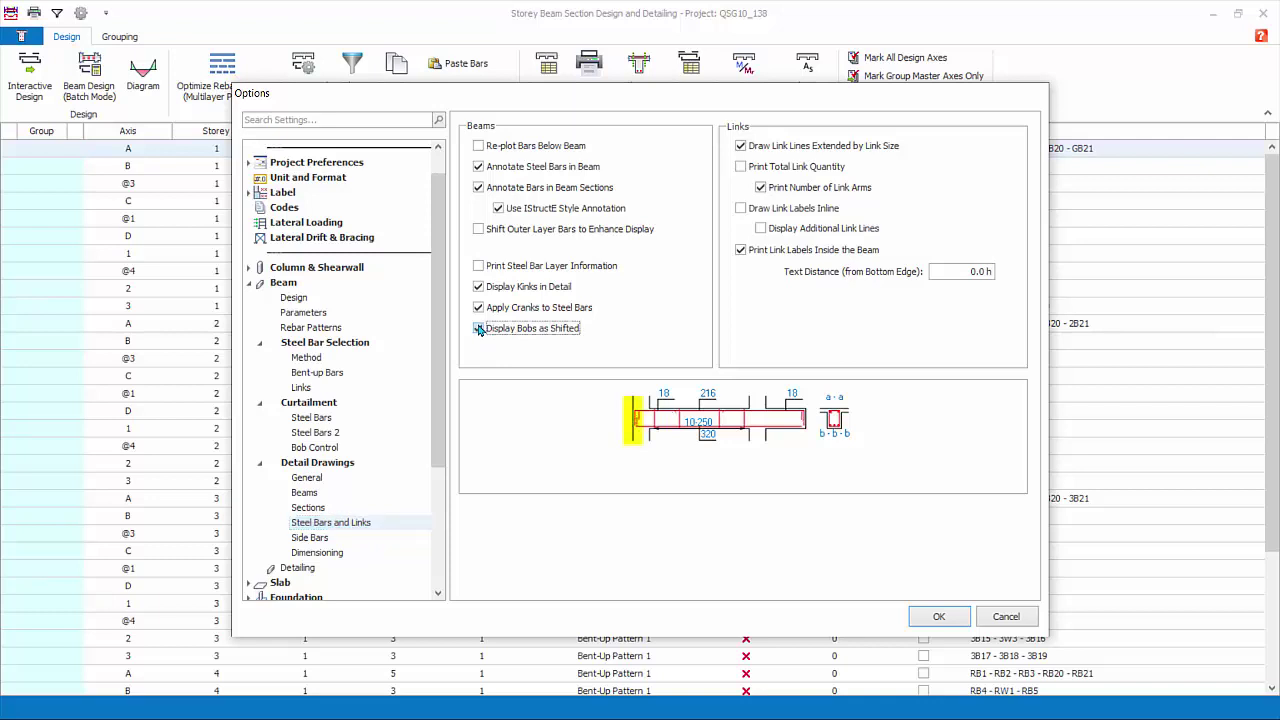
left_click(340, 539)
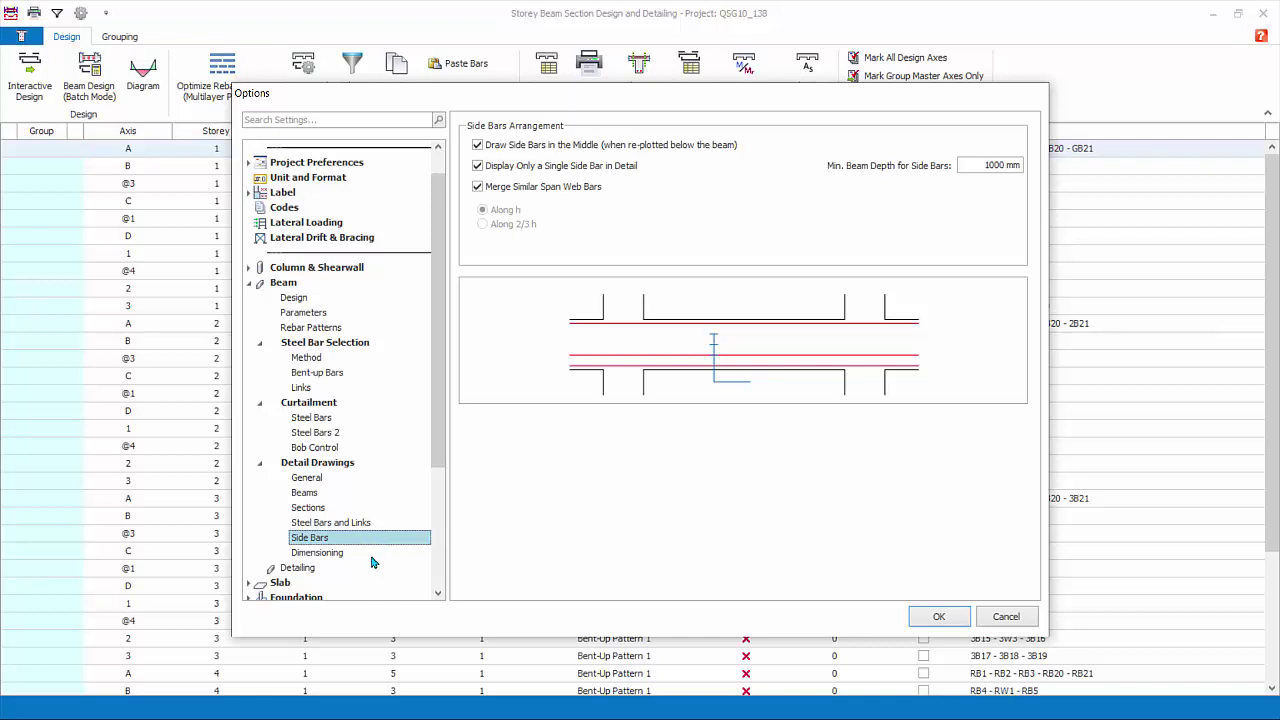
left_click(371, 558)
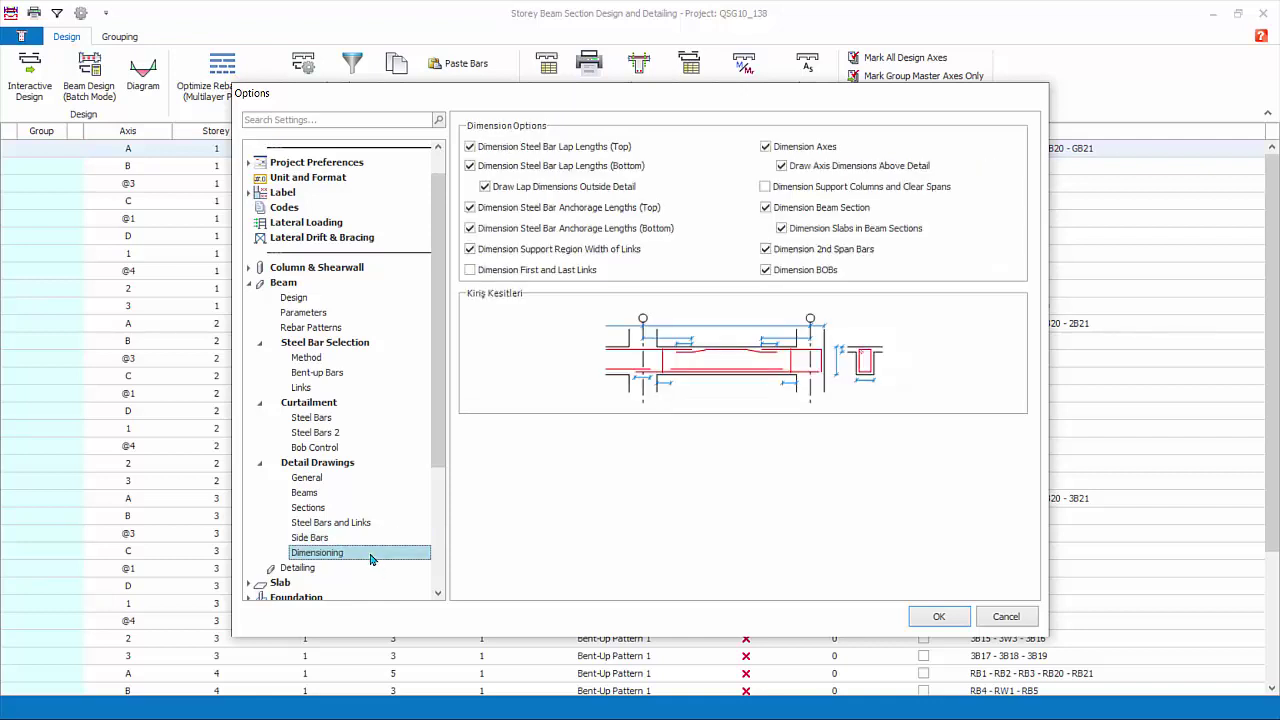
left_click(306, 569)
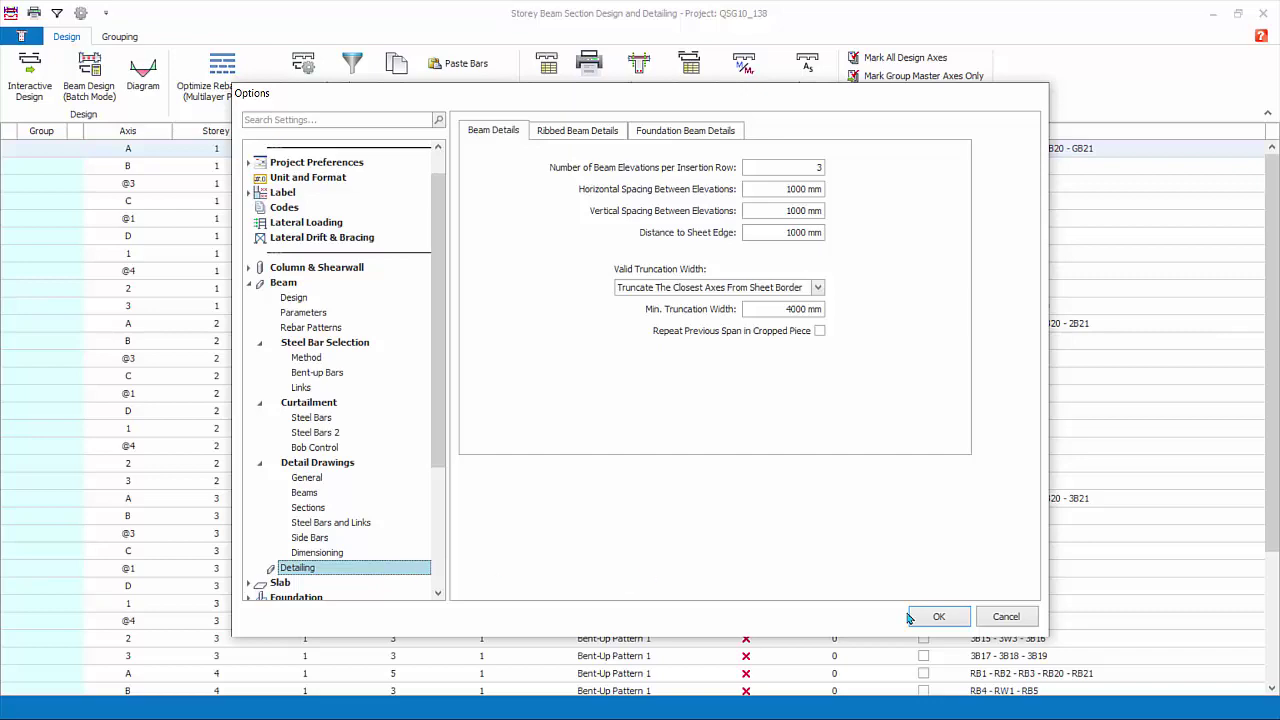
left_click(938, 619)
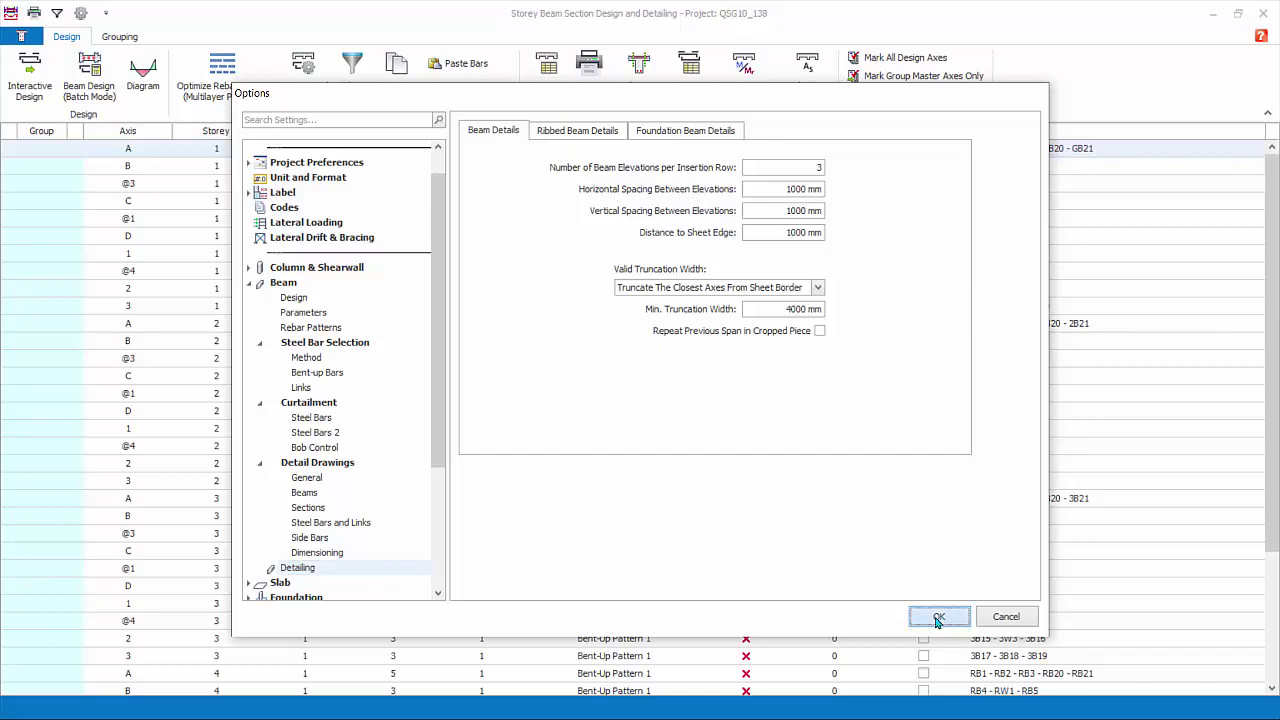
left_click(613, 166)
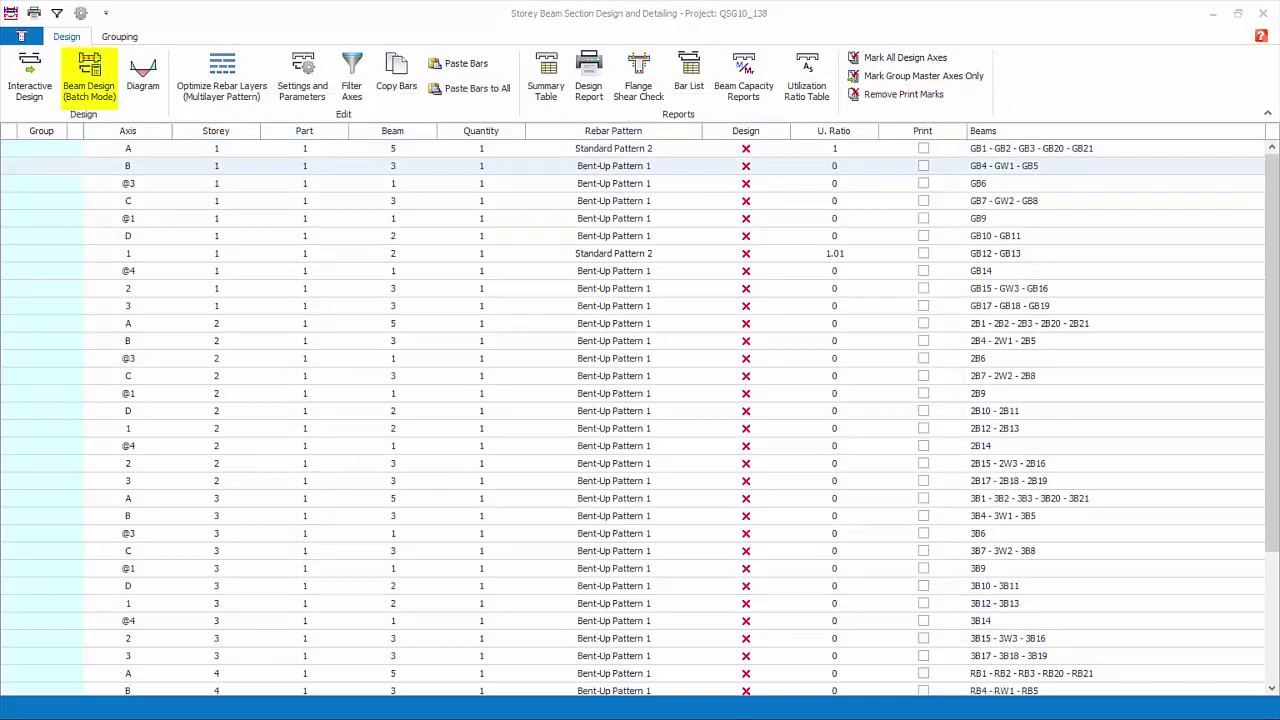
Batch-design all storeys' beams with Re-select All Bars, accepting the default rebar pattern reassignment.
left_click(92, 84)
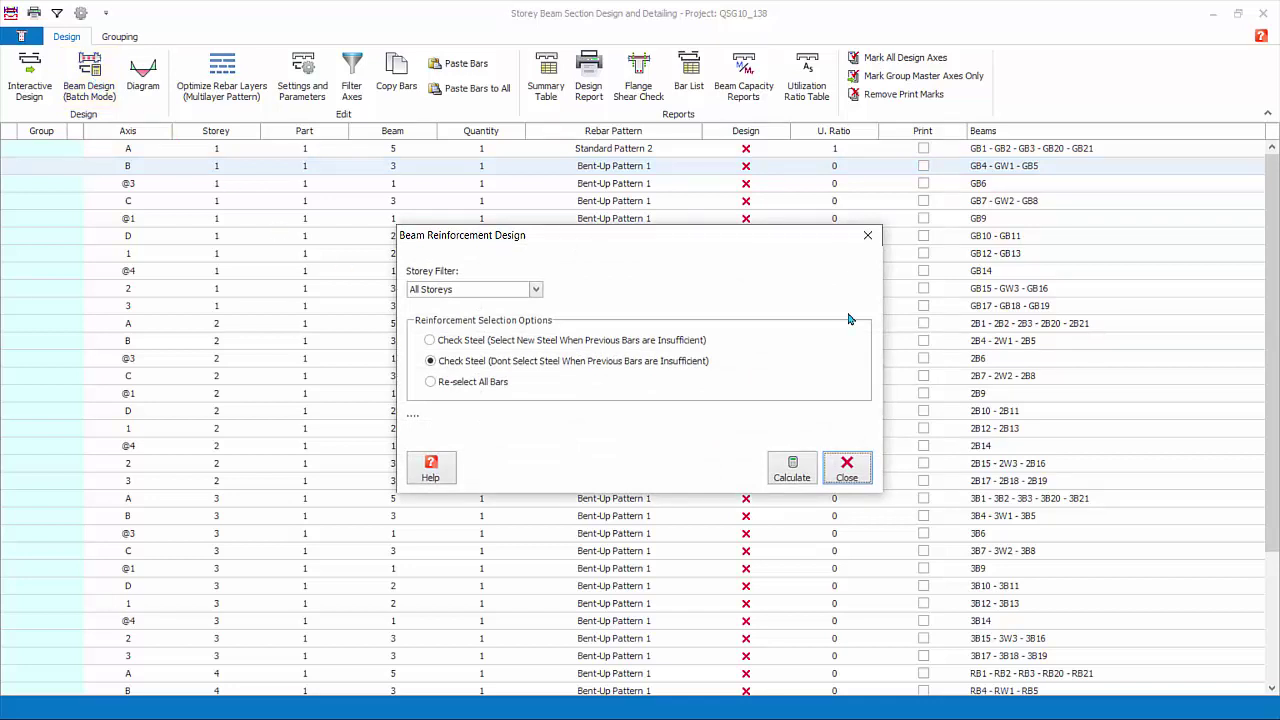
left_click(430, 340)
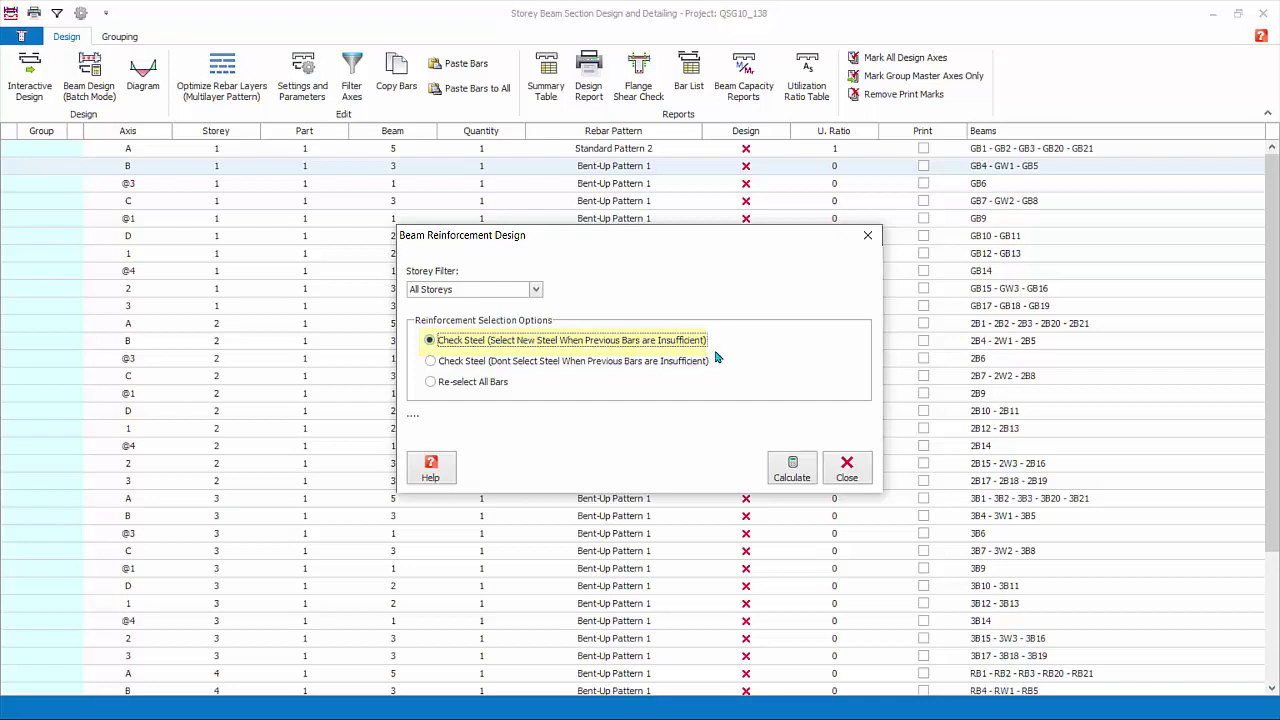
left_click(712, 360)
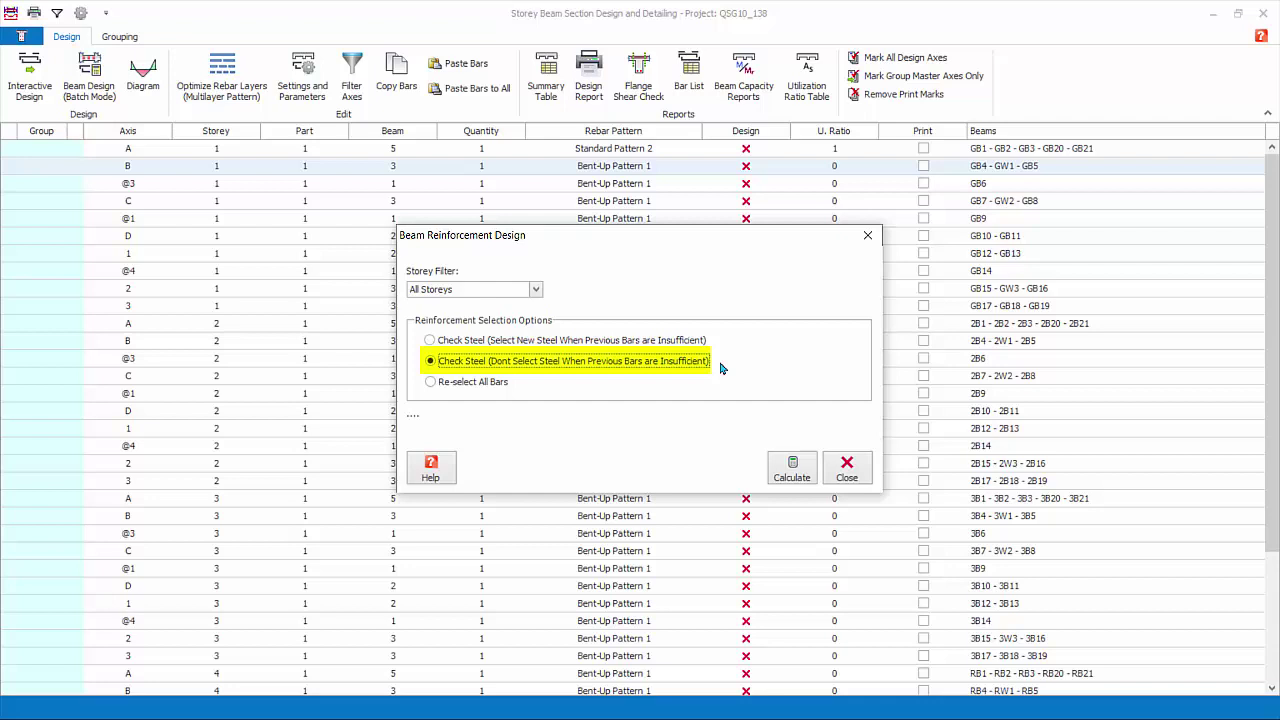
left_click(431, 381)
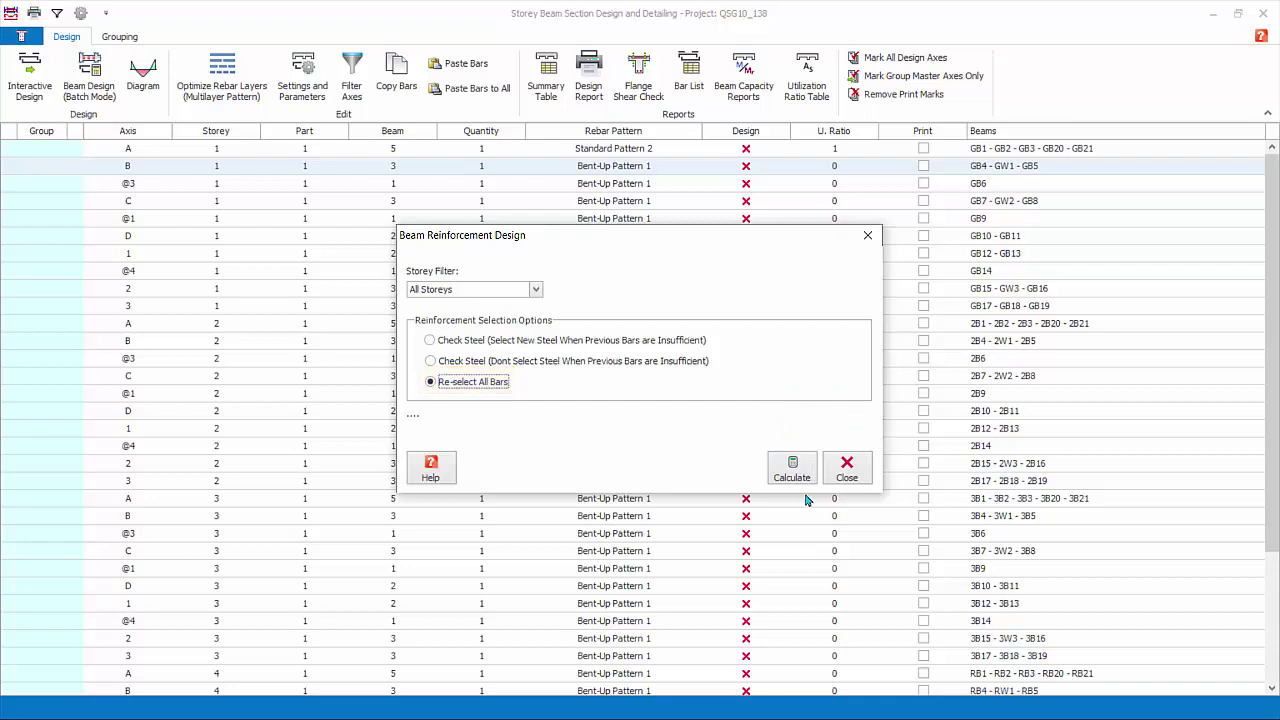
left_click(791, 468)
left_click(687, 431)
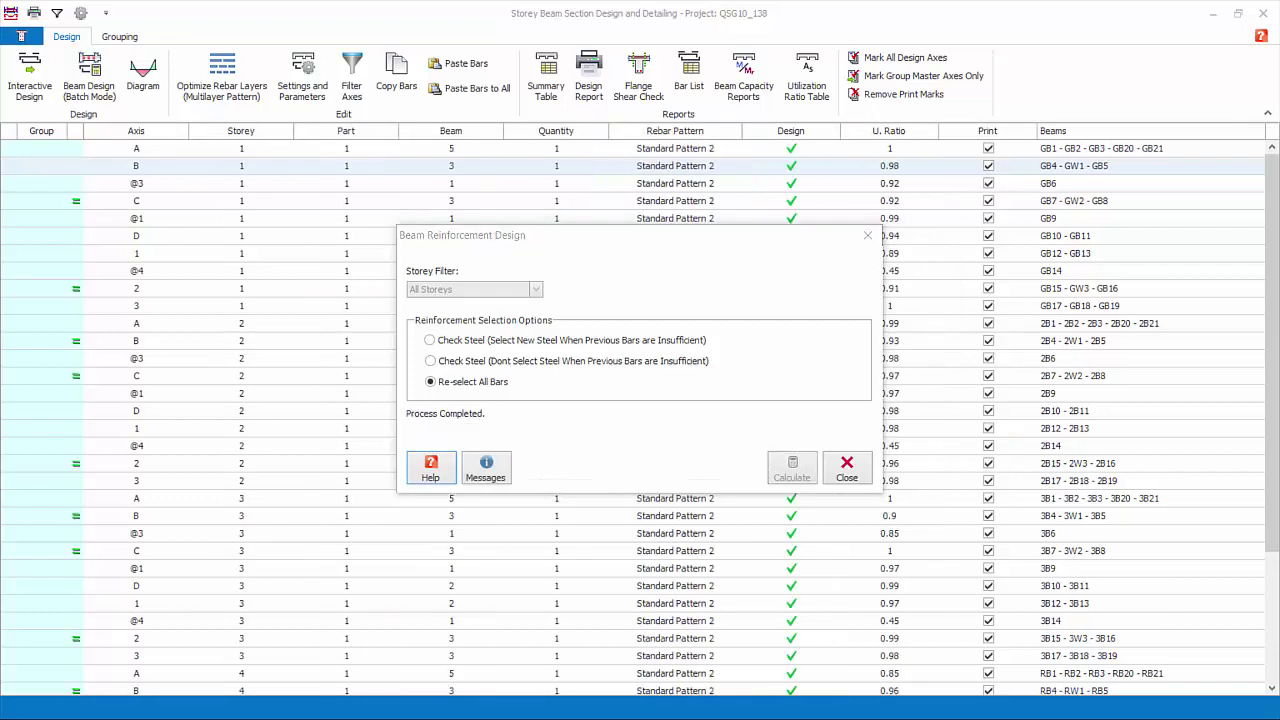
left_click(497, 474)
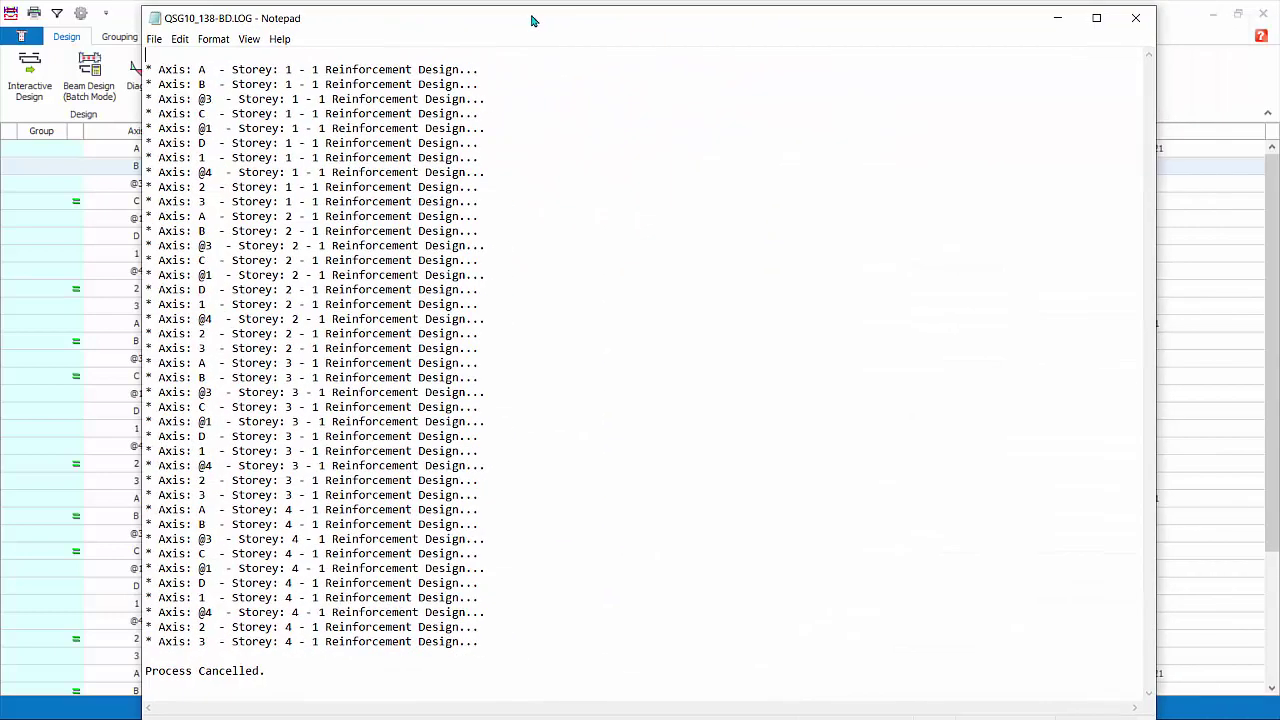
left_click_drag(530, 21, 541, 16)
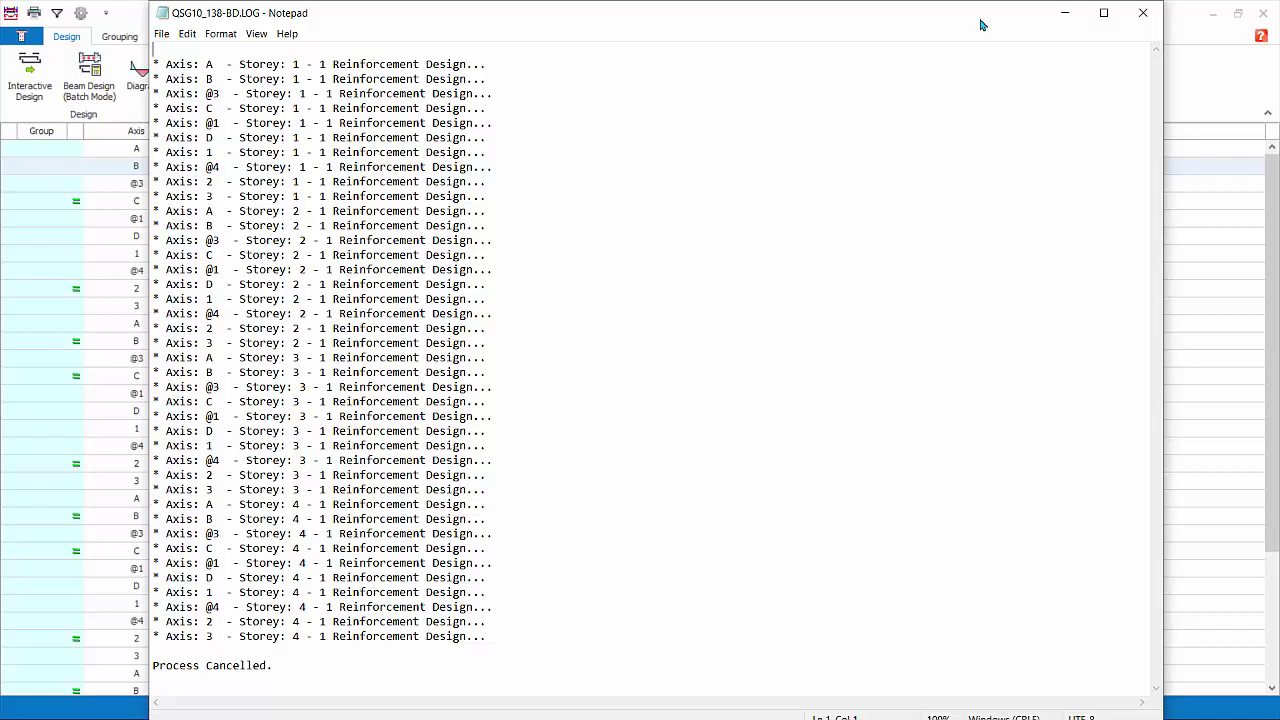
left_click(1143, 12)
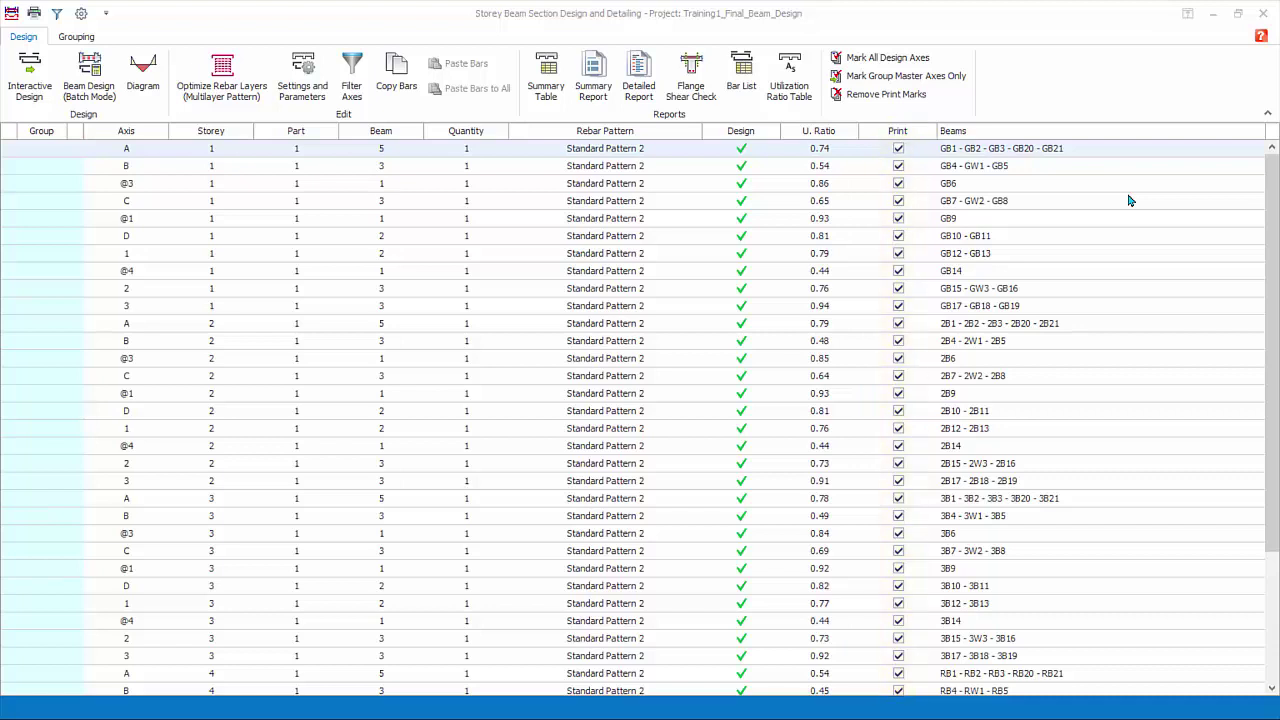
Clear all print marks, then mark only axis A on storey 1 for printing.
left_click(865, 96)
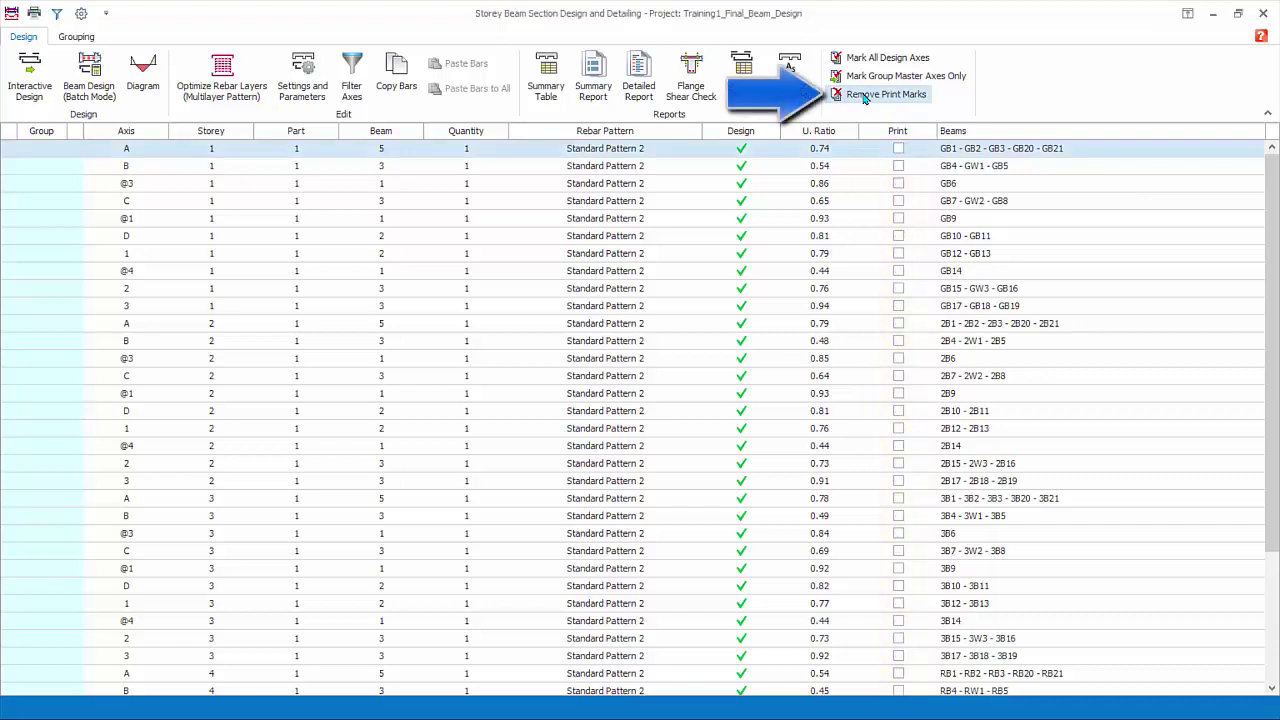
left_click(898, 149)
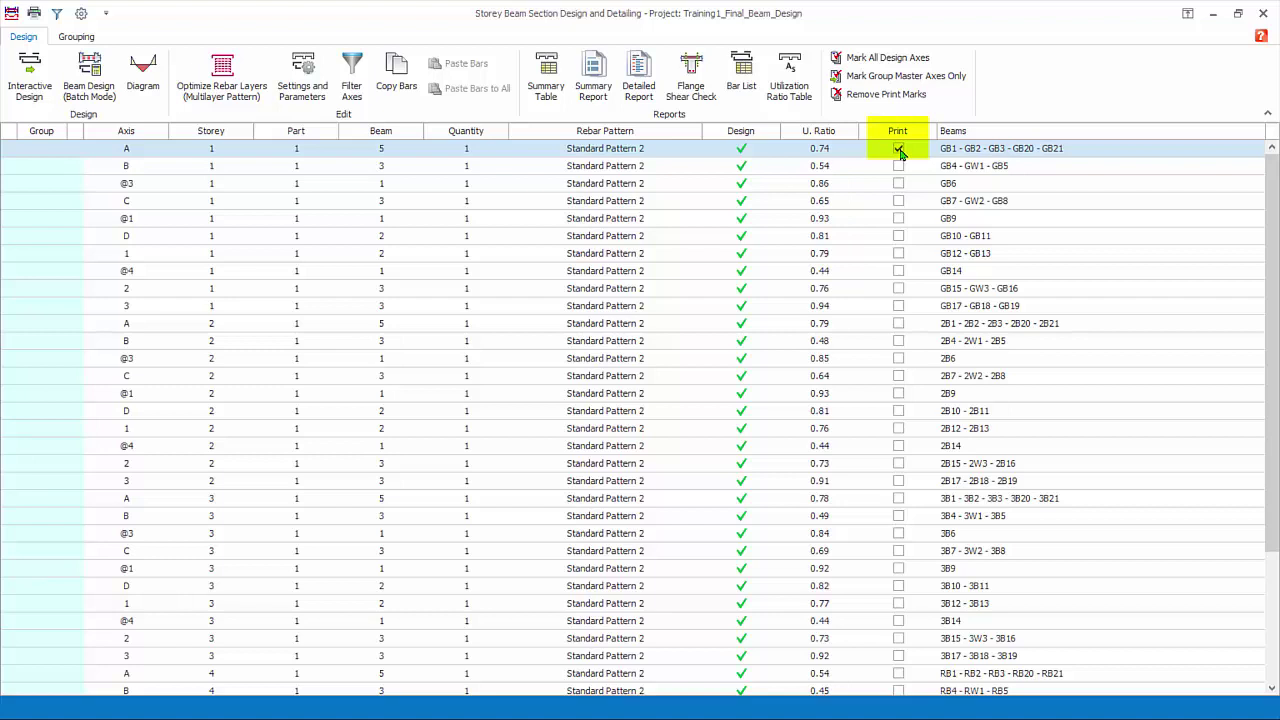
Generate the axis A summary report with Print Beam Loads unticked.
left_click(592, 105)
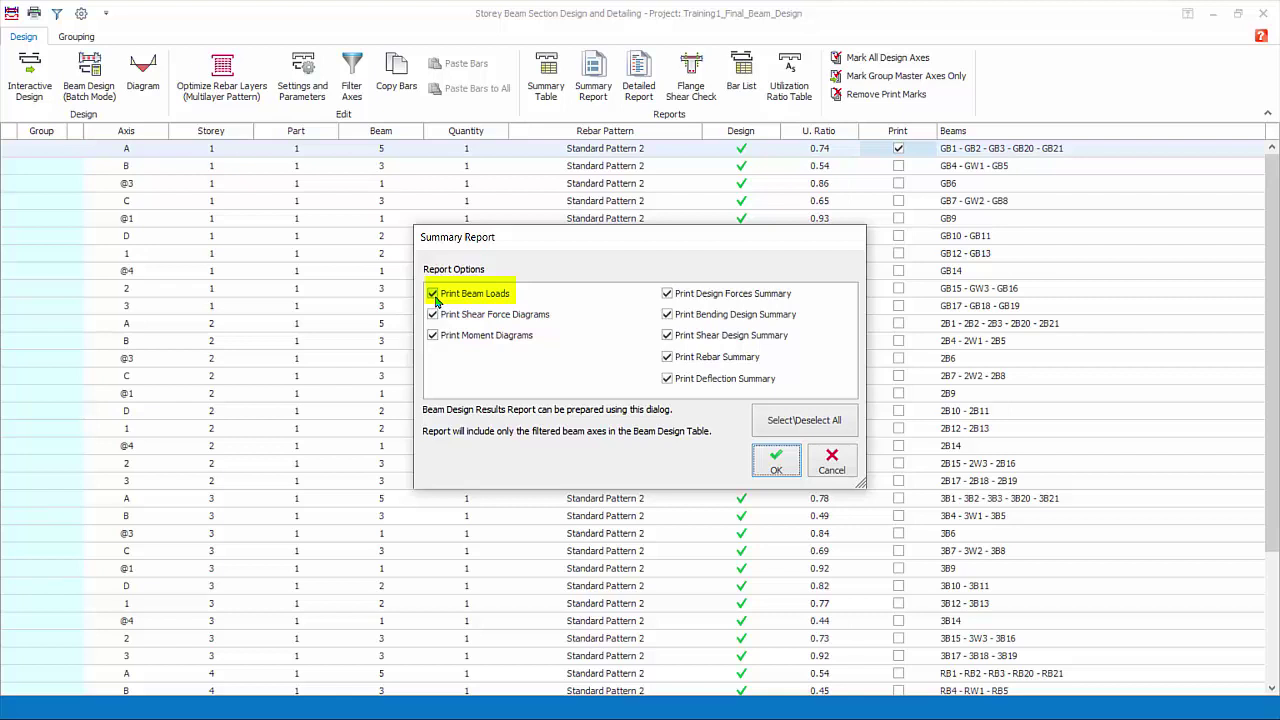
left_click(434, 298)
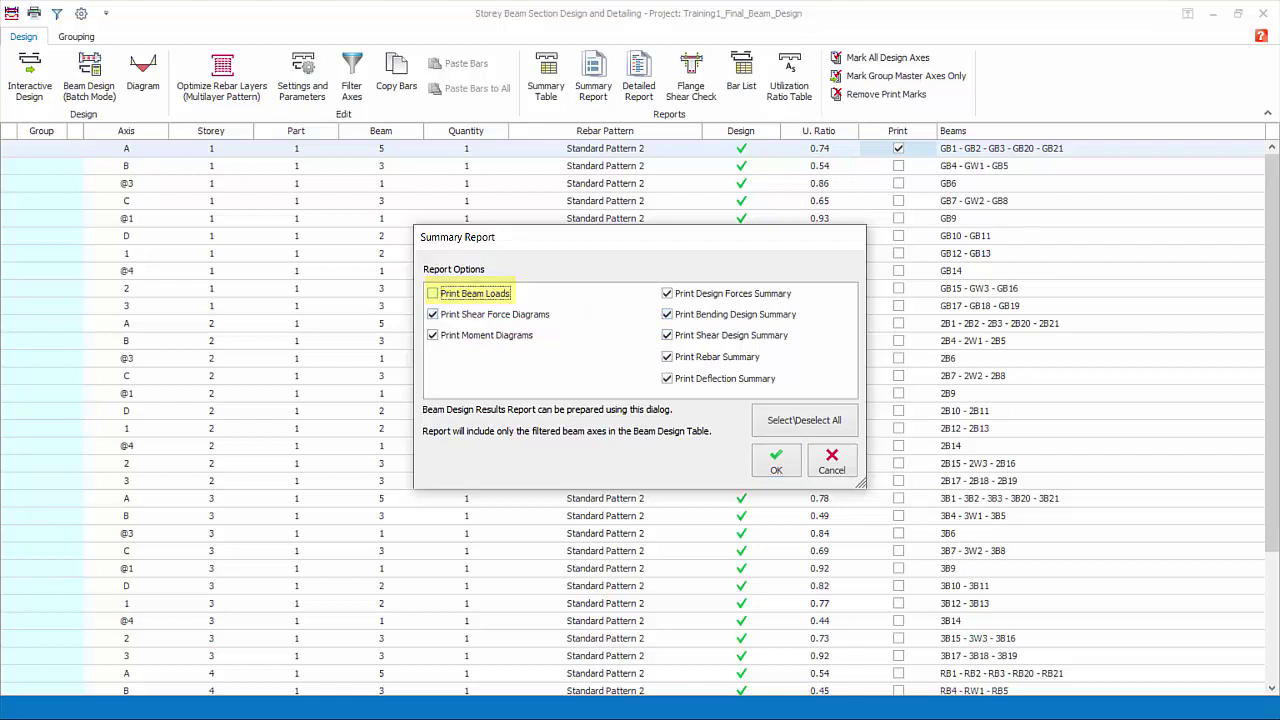
left_click(774, 468)
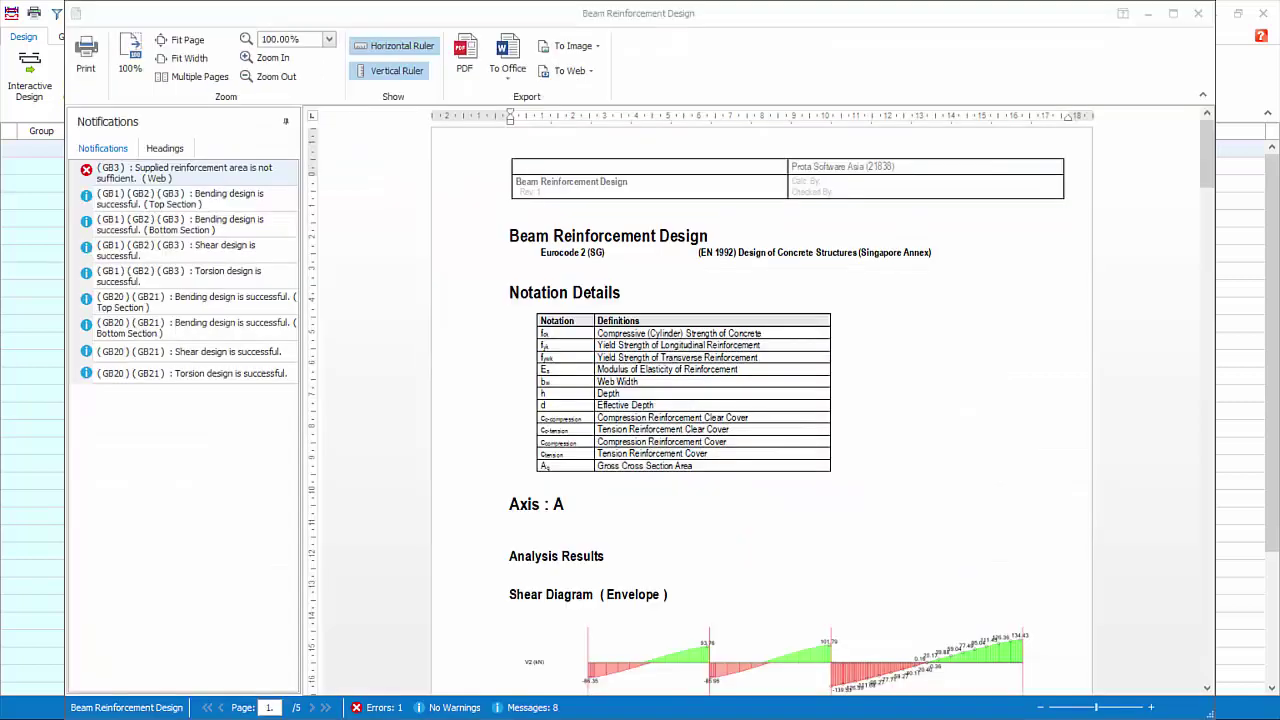
Scroll the axis A summary report down to the Supplied Steel Areas for GB20–GB21.
scroll(1072, 546, "down", 2)
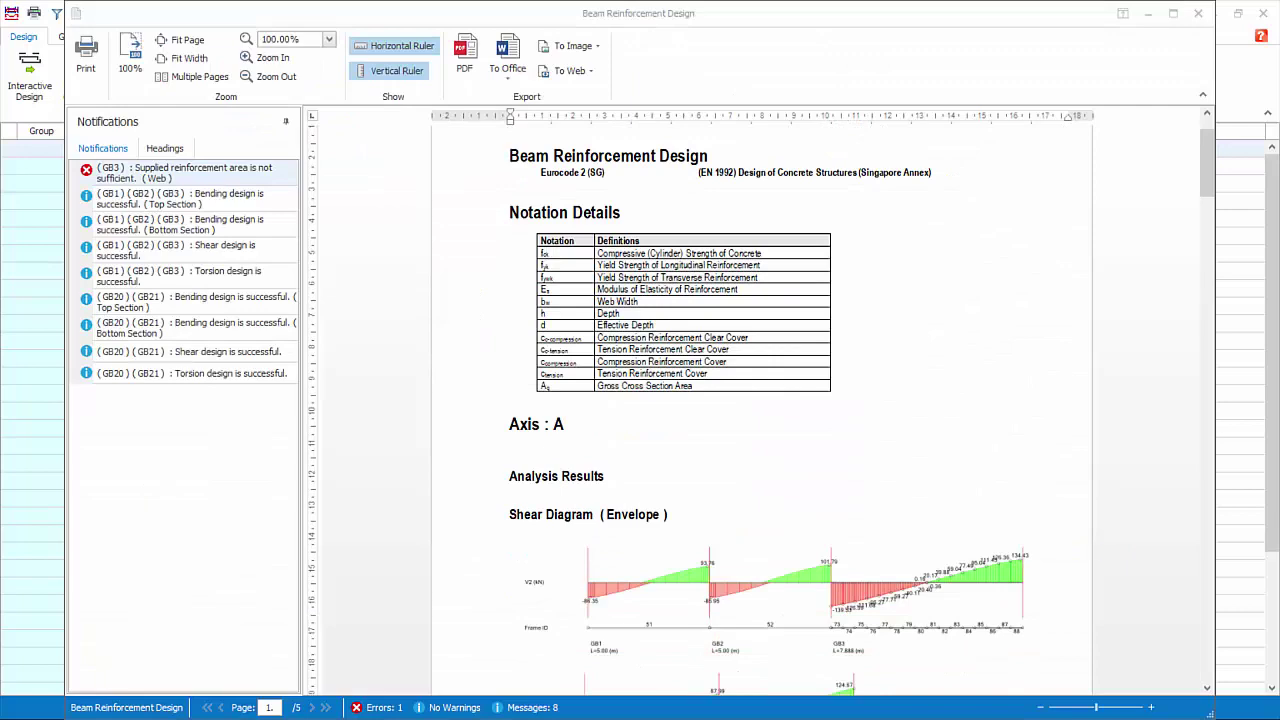
scroll(1065, 541, "down", 3)
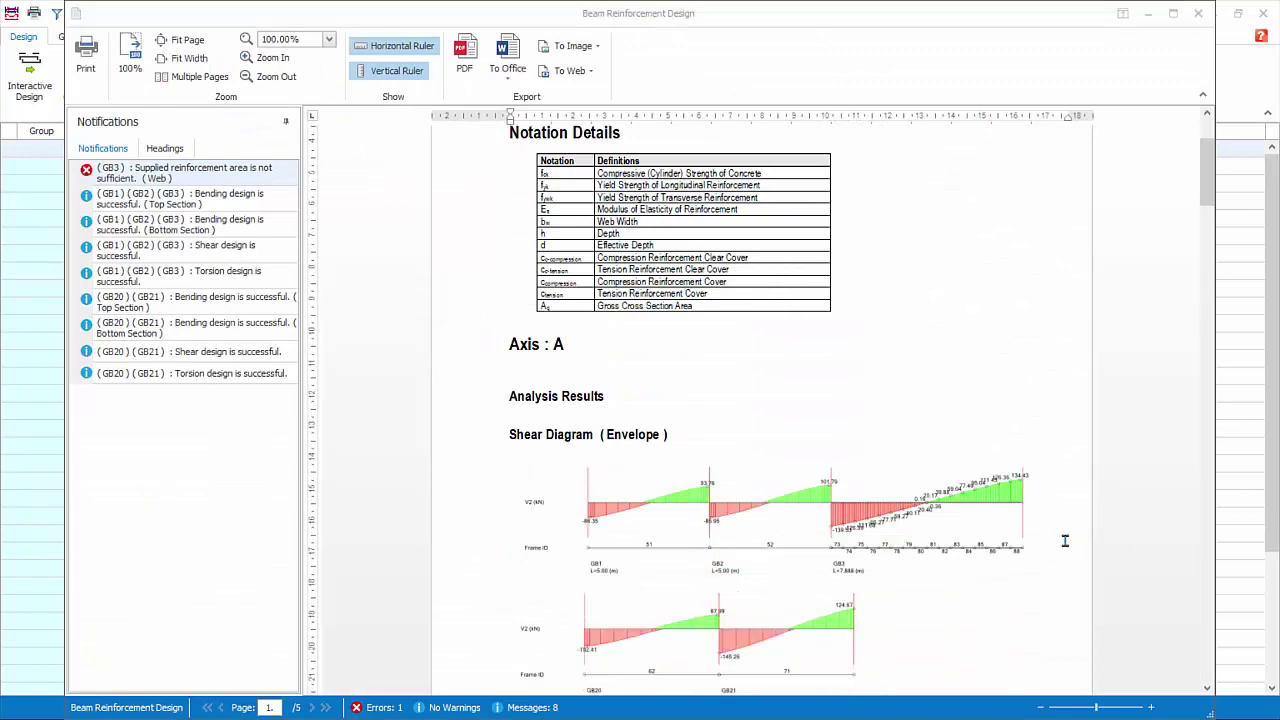
scroll(1065, 541, "down", 10)
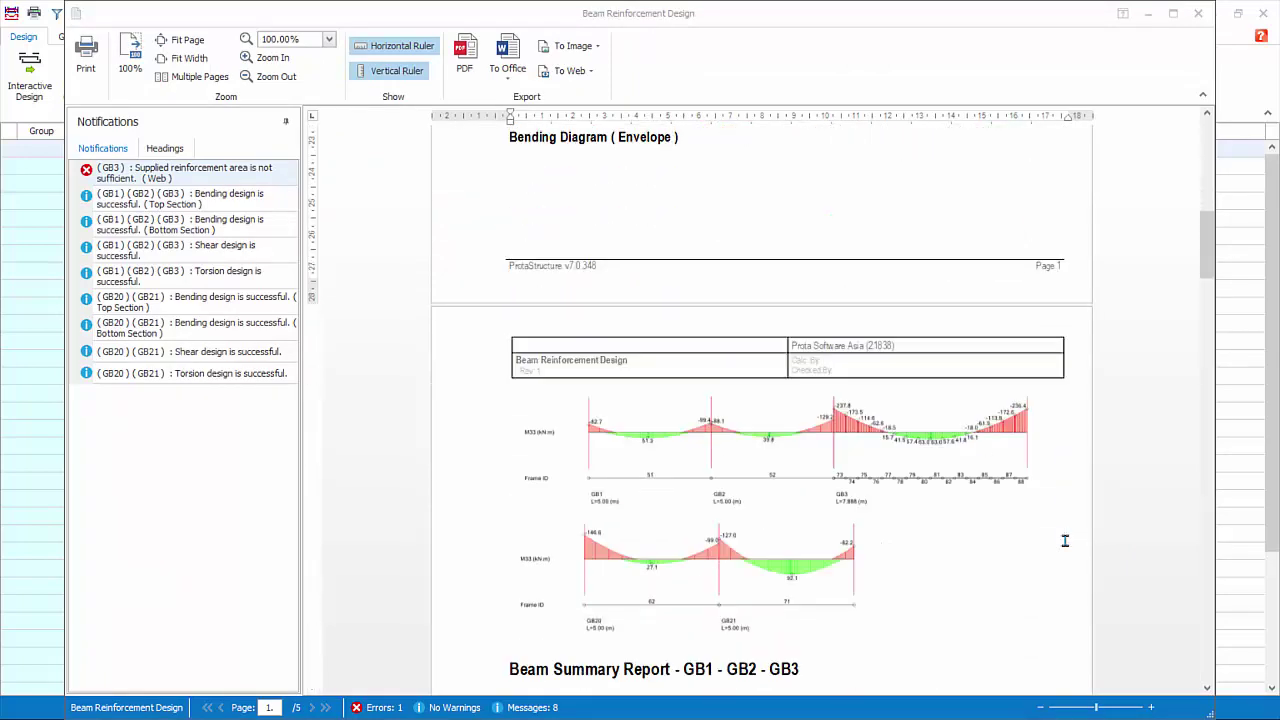
scroll(1065, 541, "down", 7)
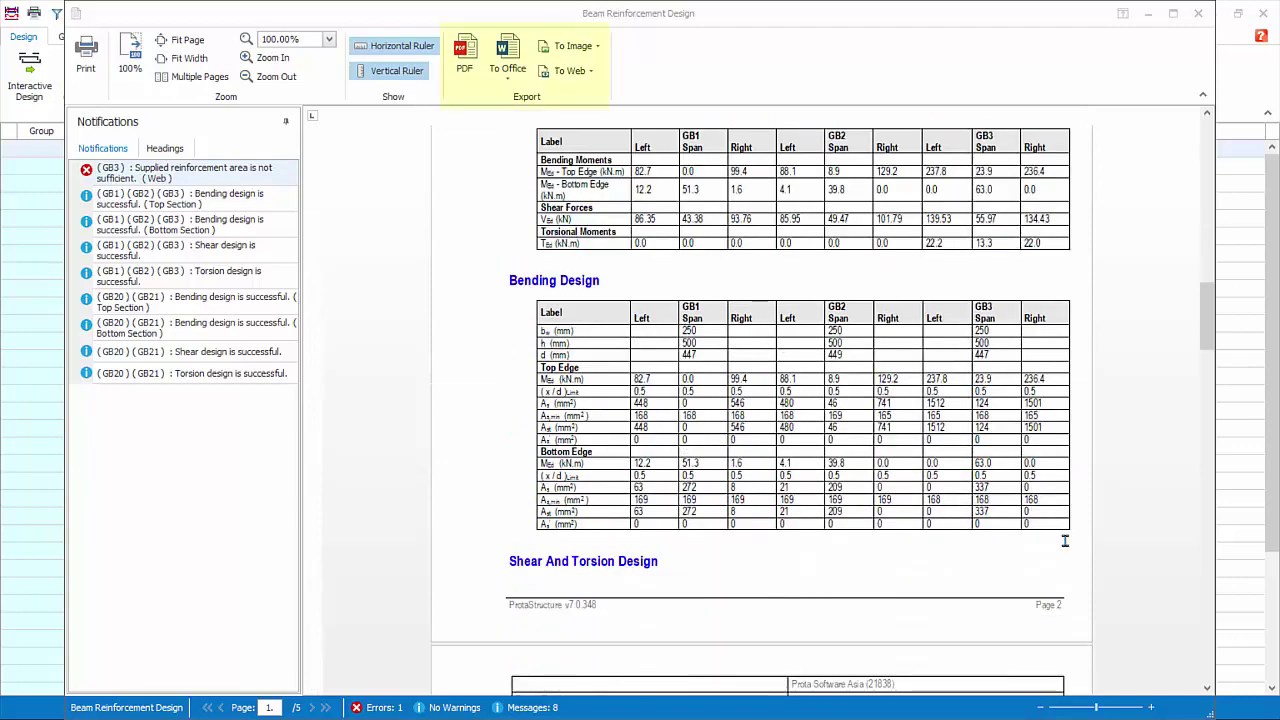
scroll(1065, 541, "down", 8)
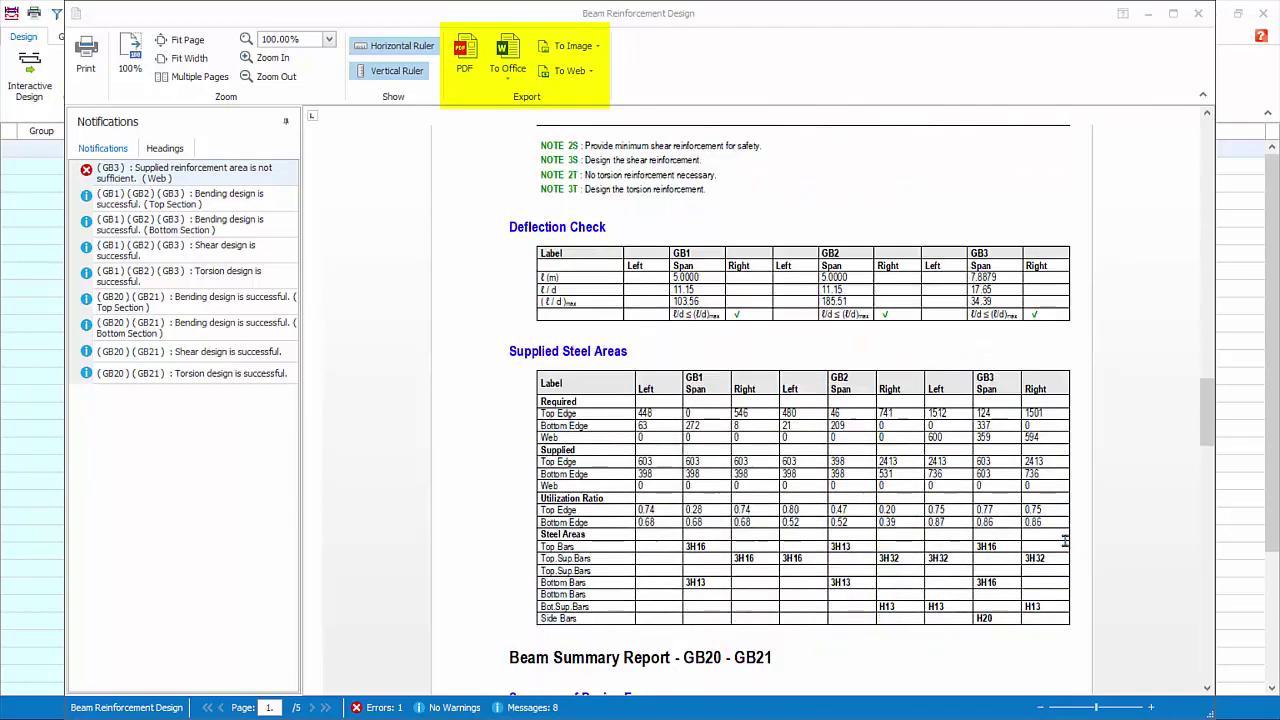
scroll(1065, 541, "down", 9)
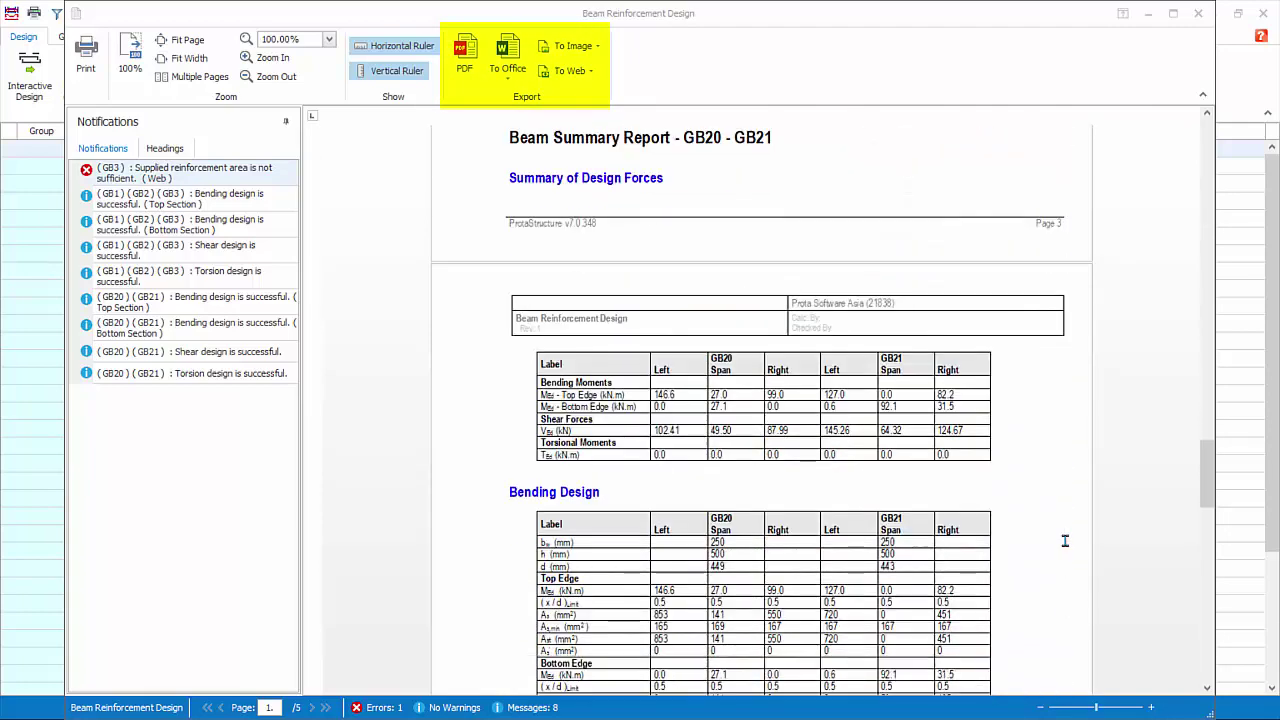
scroll(1065, 541, "down", 9)
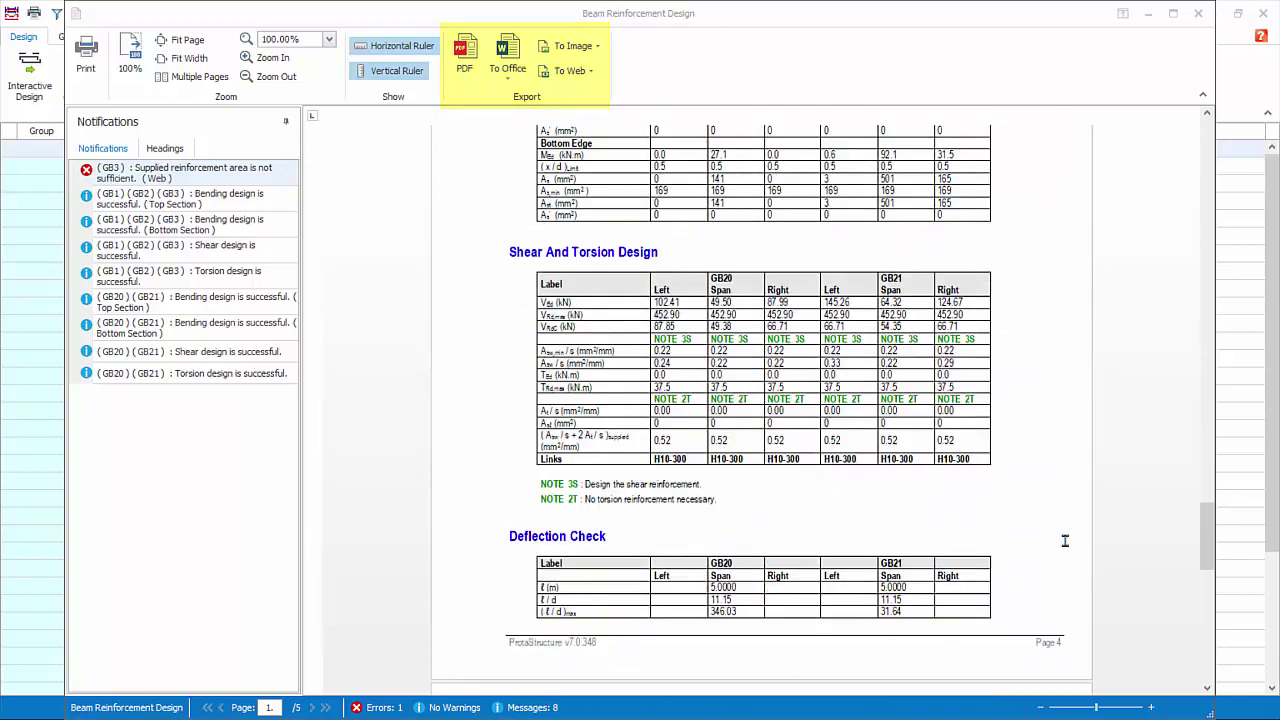
scroll(1065, 541, "down", 4)
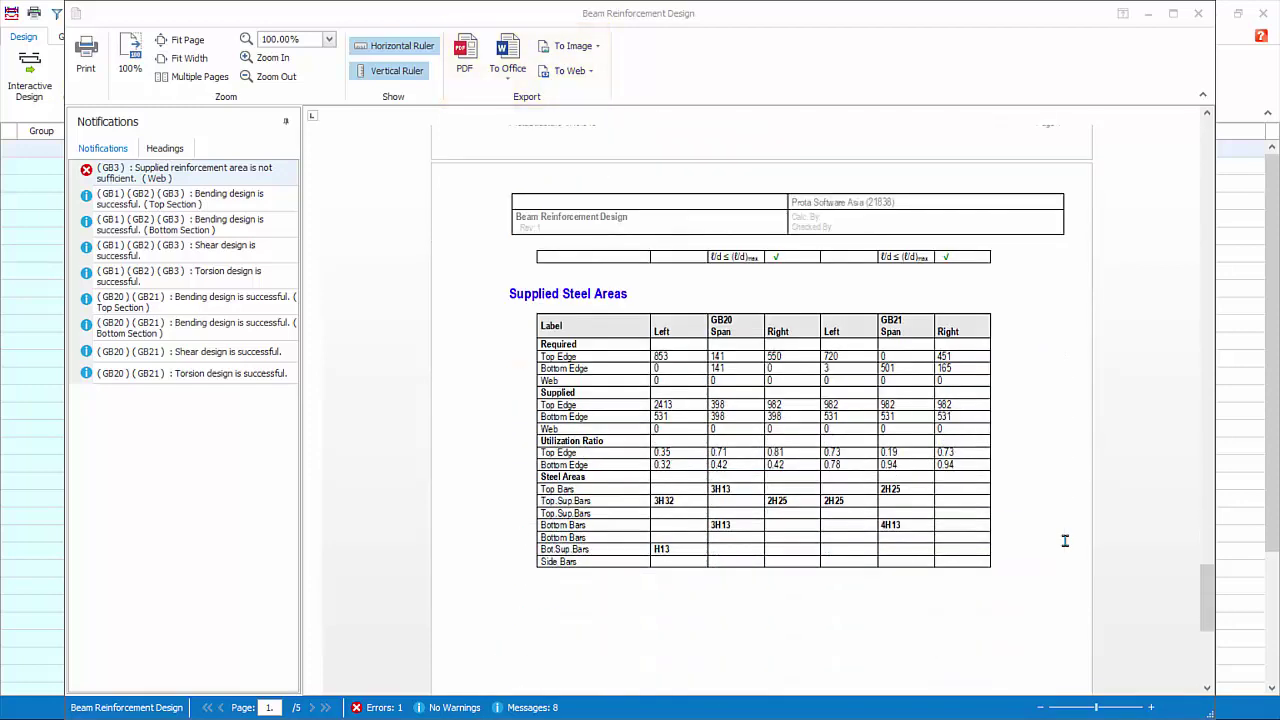
Close the summary report and generate the axis A detailed report without beam loads.
left_click(1196, 14)
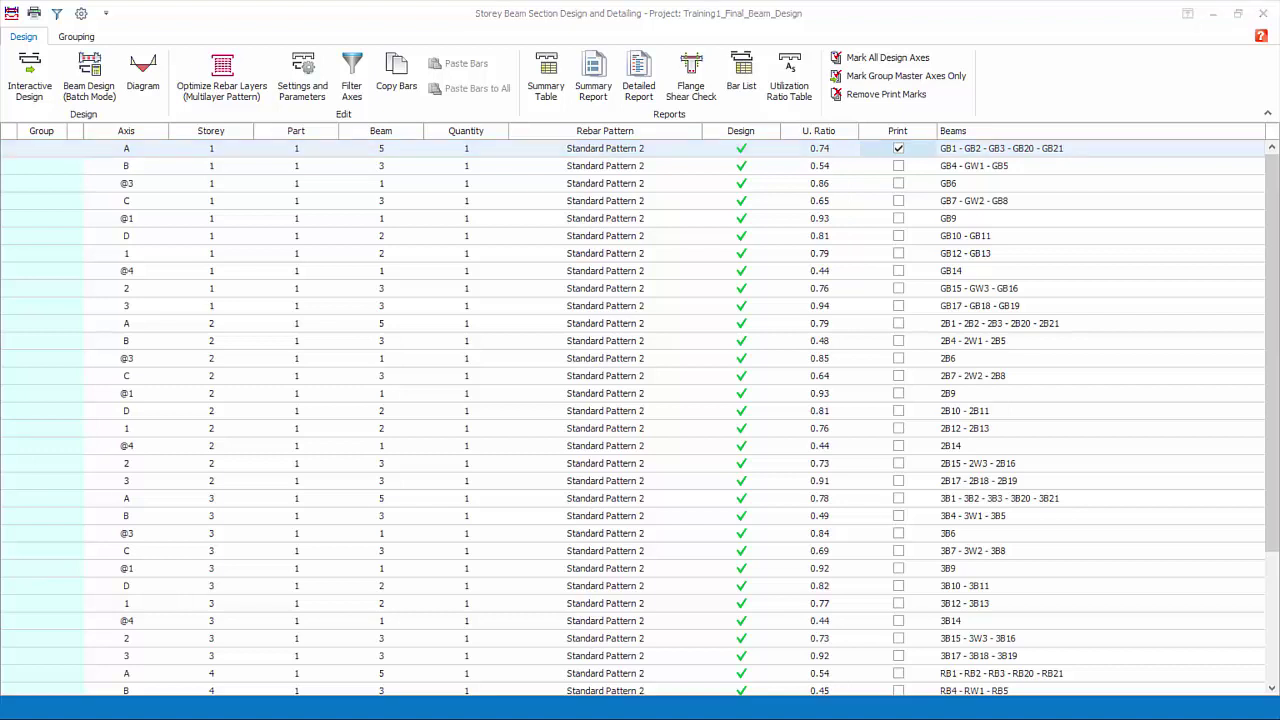
left_click(641, 79)
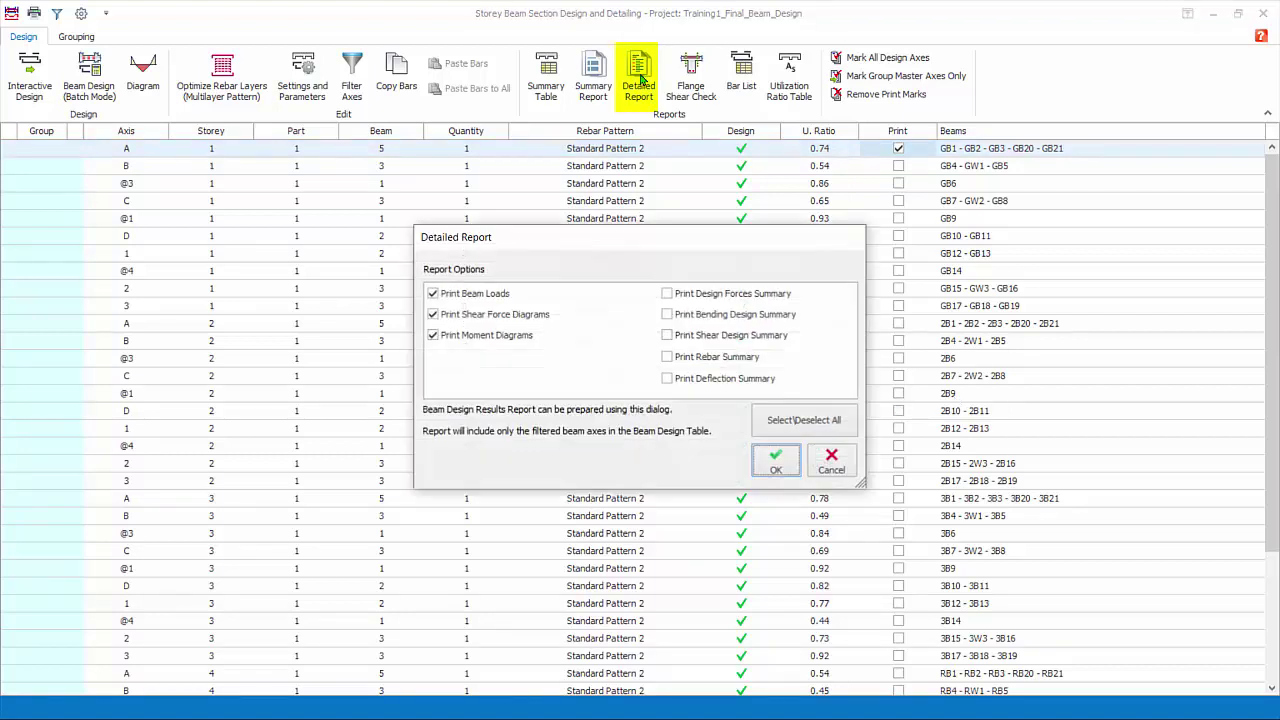
left_click(433, 293)
left_click(777, 463)
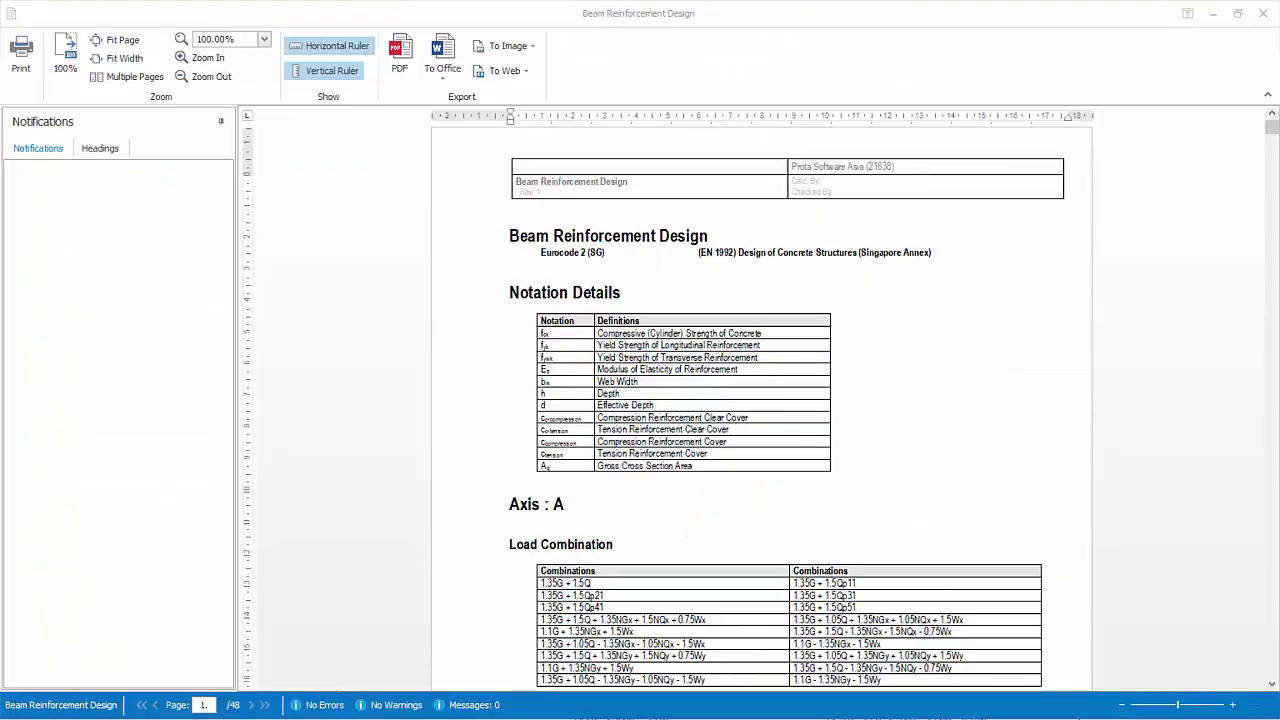
Scroll through the detailed report's bending and shear design pages, then close it.
scroll(962, 480, "down", 3)
scroll(962, 480, "down", 2)
scroll(962, 480, "down", 8)
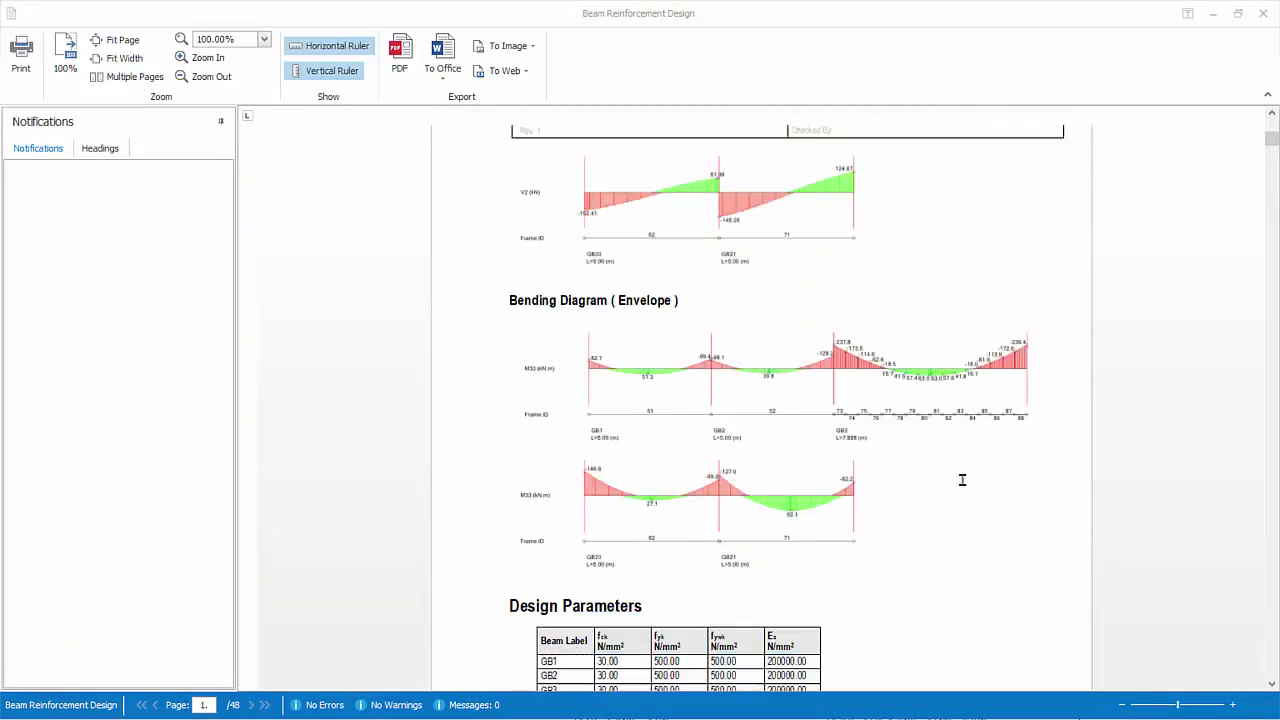
scroll(962, 480, "down", 4)
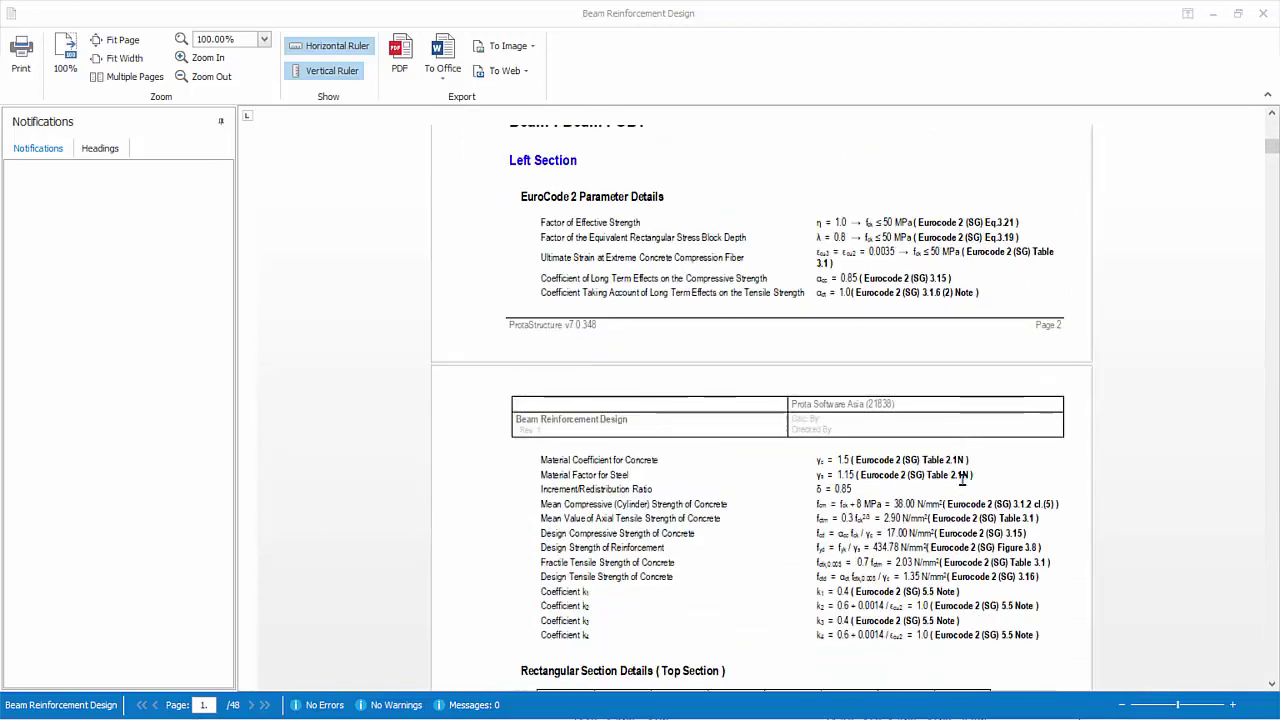
scroll(962, 477, "down", 1)
scroll(962, 480, "down", 4)
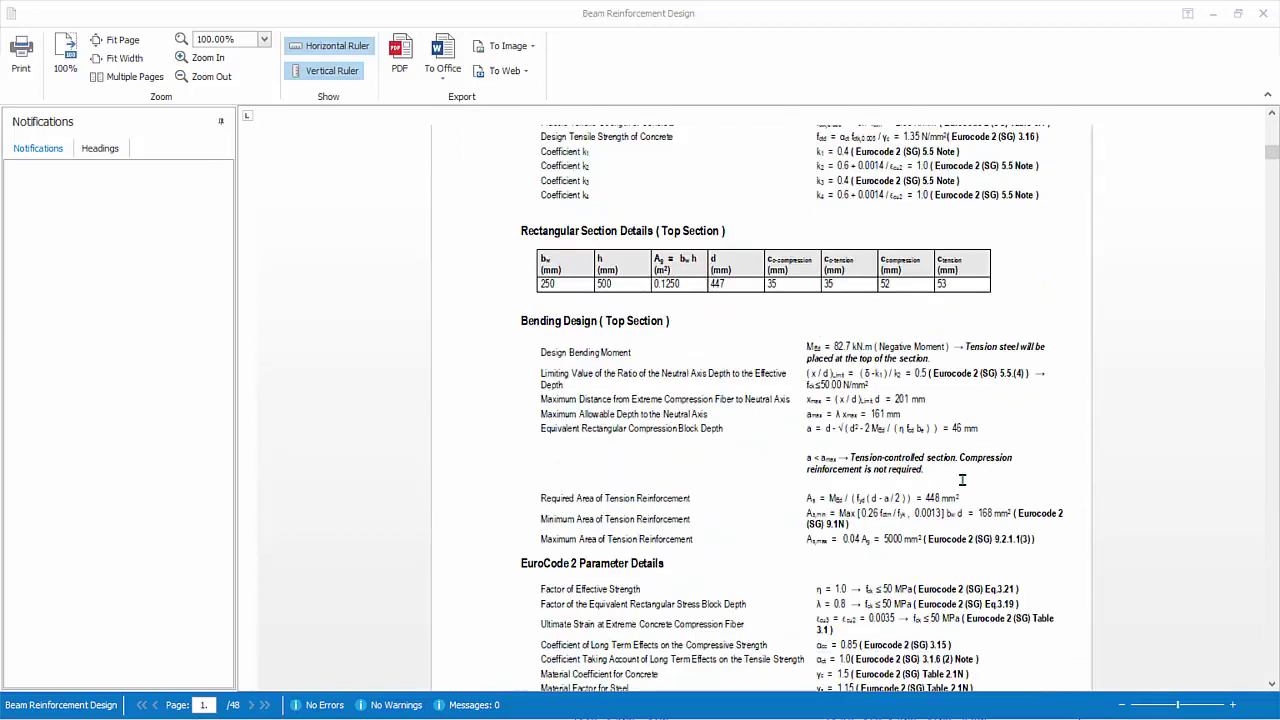
scroll(962, 480, "down", 4)
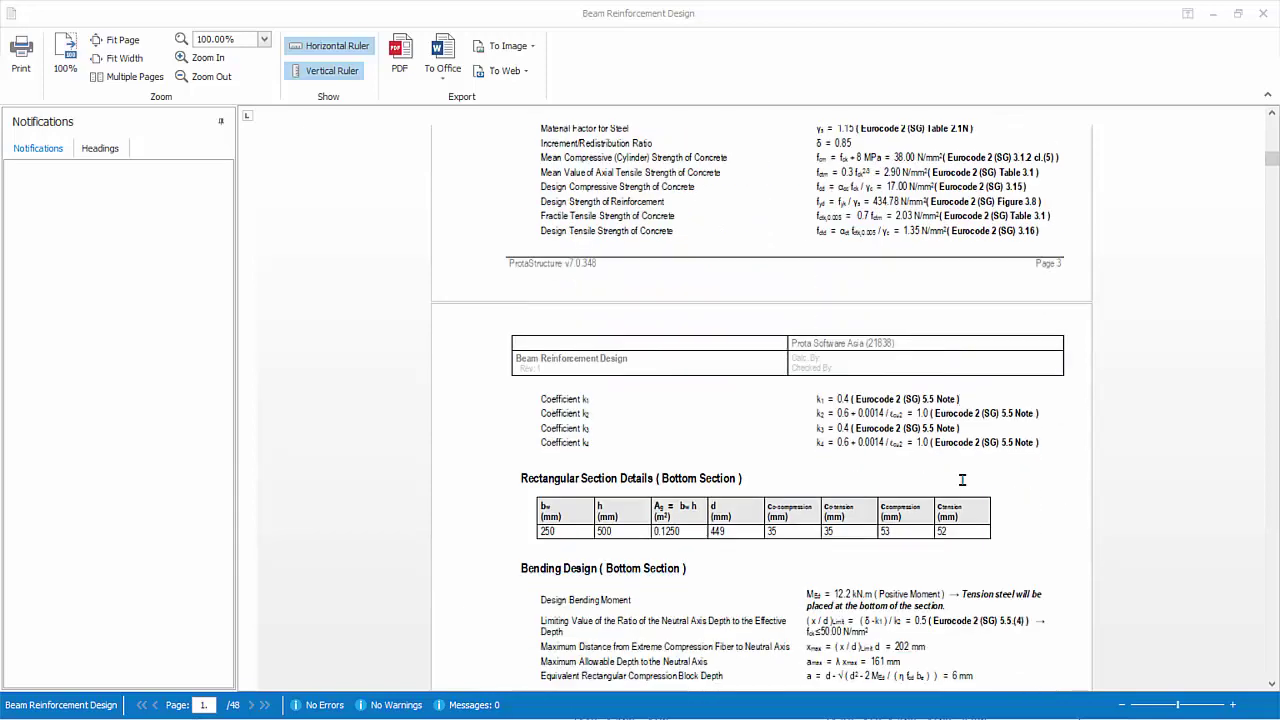
scroll(962, 480, "down", 2)
scroll(962, 480, "down", 2)
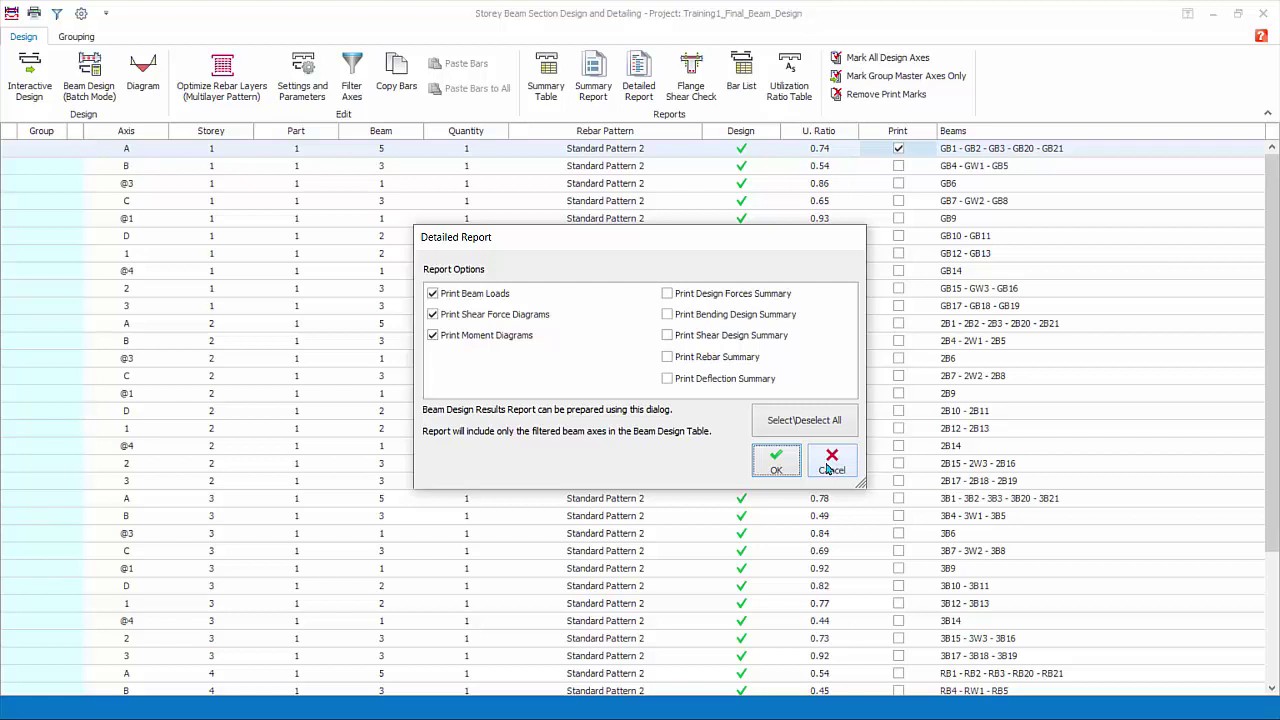
left_click(829, 466)
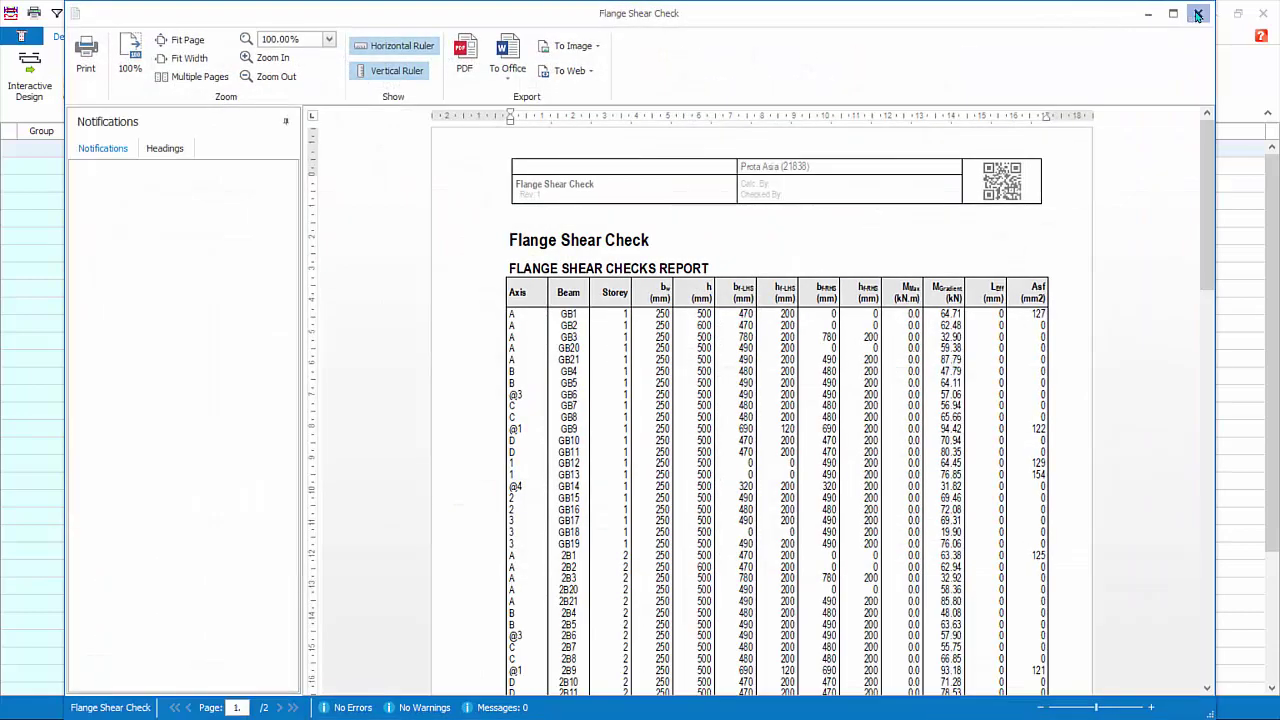
Close the Flange Shear Check results and display the Beam Rebar List report.
left_click(1197, 14)
left_click(742, 85)
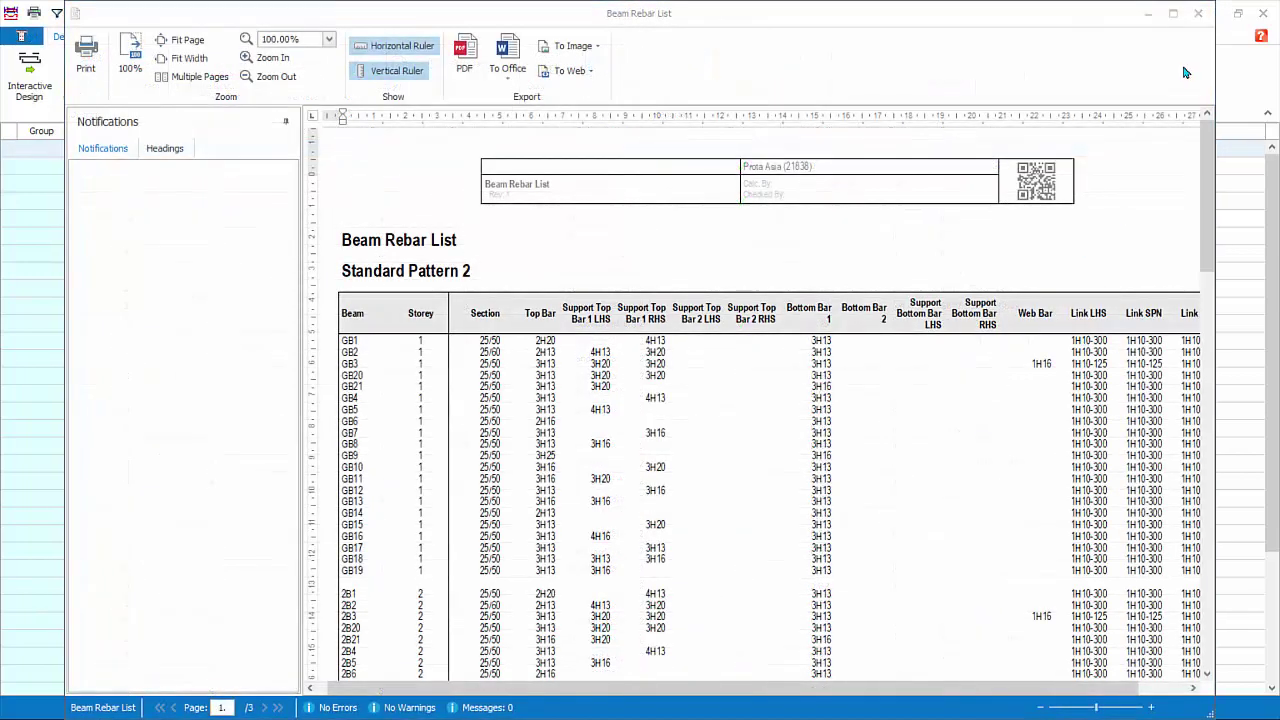
Close the rebar list, review the 2-page Beam Utilization Ratio Table, then close it.
left_click(1197, 14)
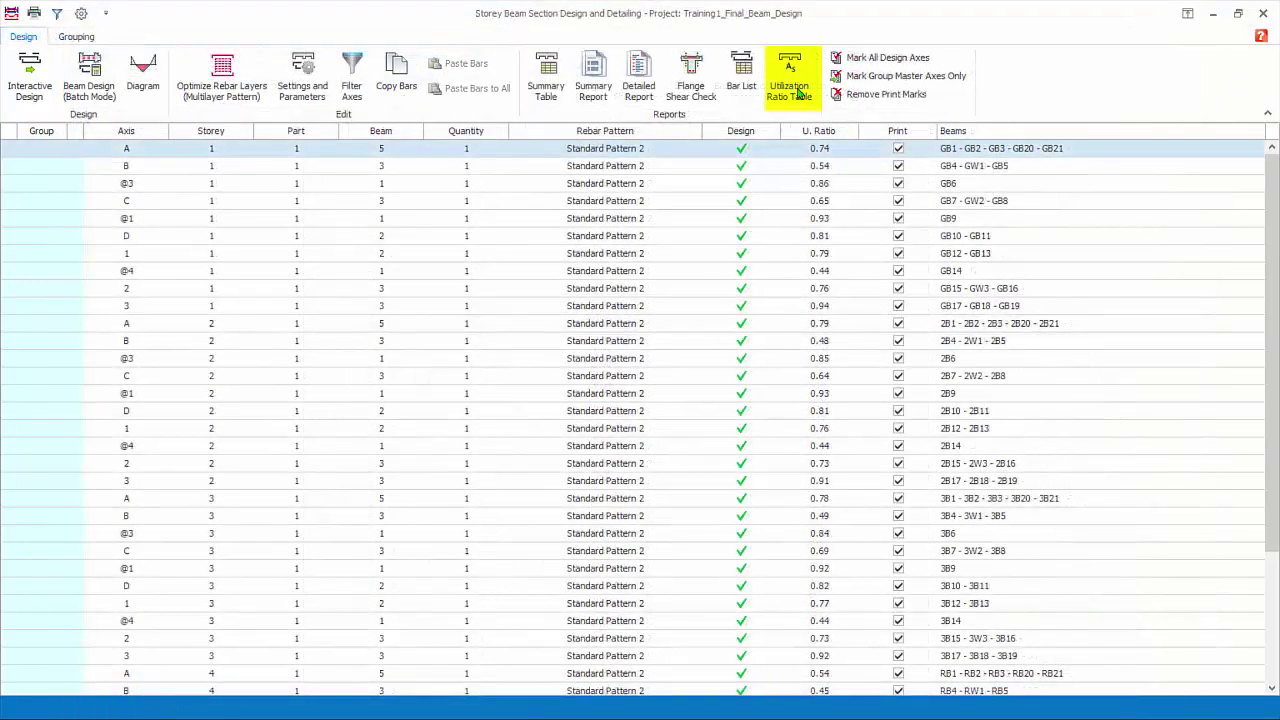
left_click(798, 93)
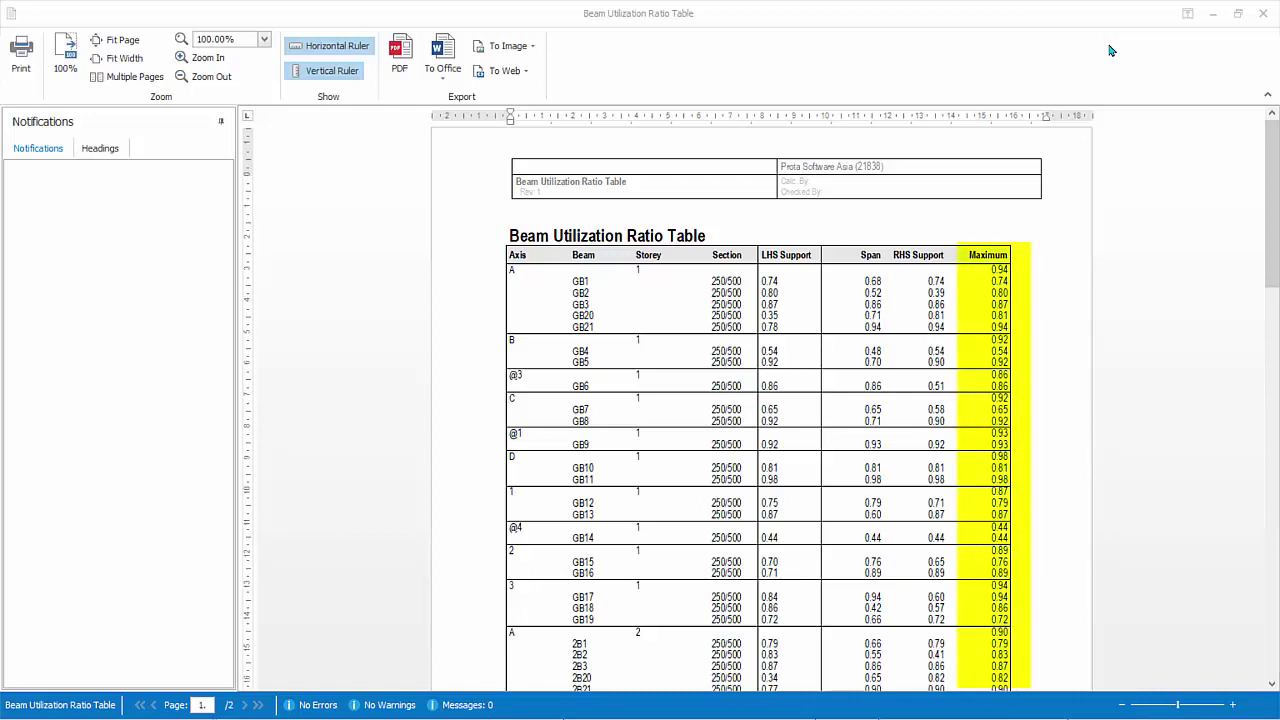
left_click(1263, 14)
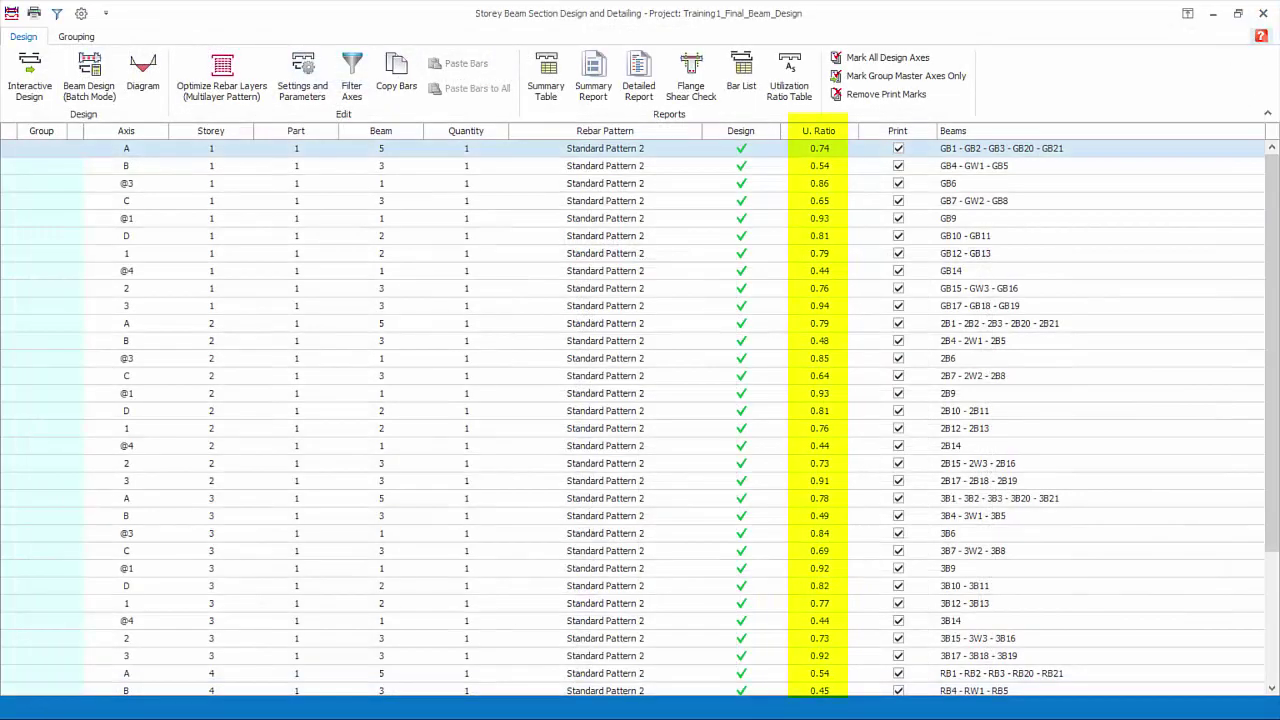